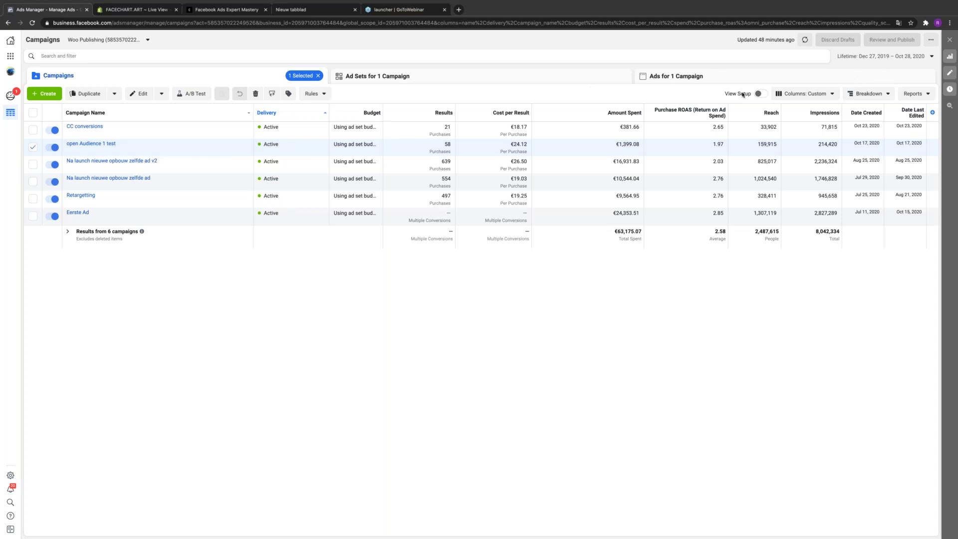
# Open the date range picker on the Lifetime campaigns report
pyautogui.click(931, 58)
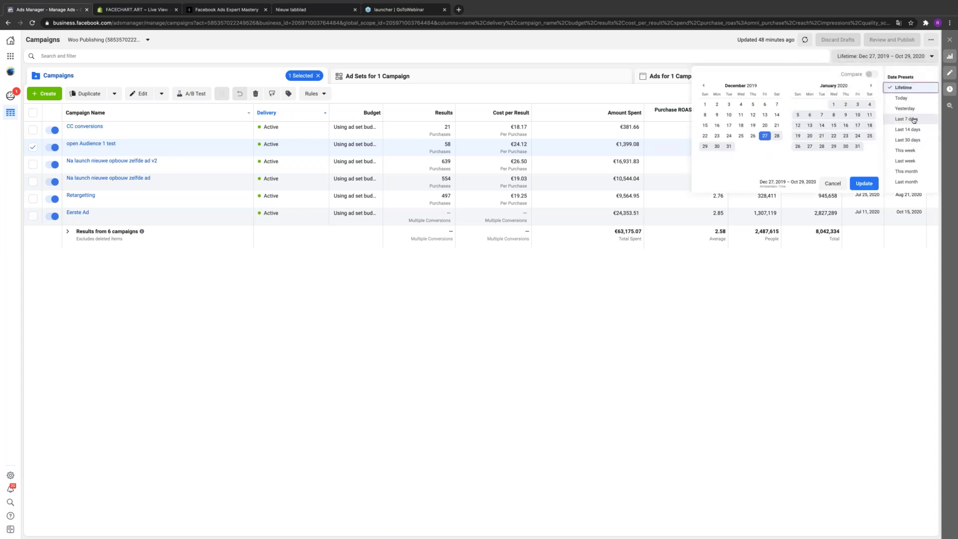
# Switch the report to This week, then to July 13–31, 2020
pyautogui.click(905, 151)
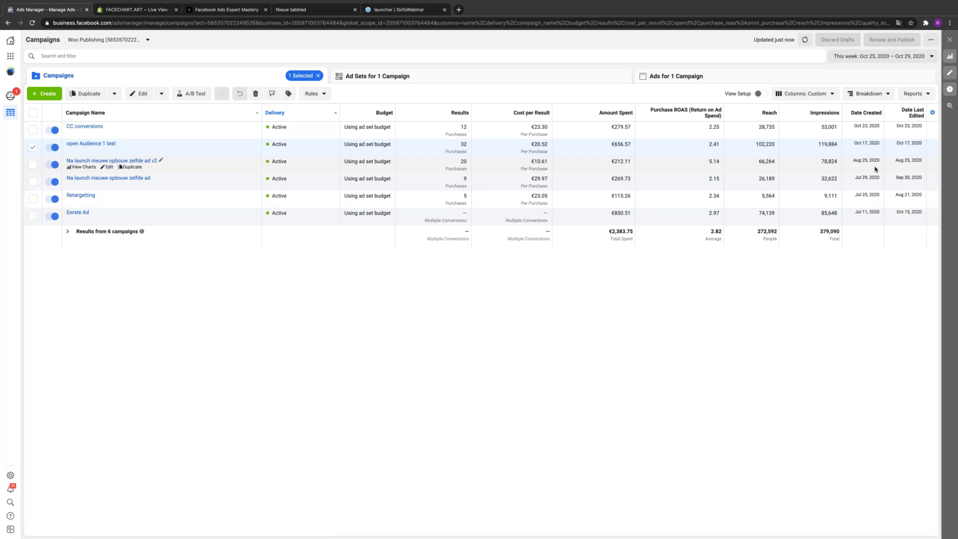
pyautogui.click(931, 57)
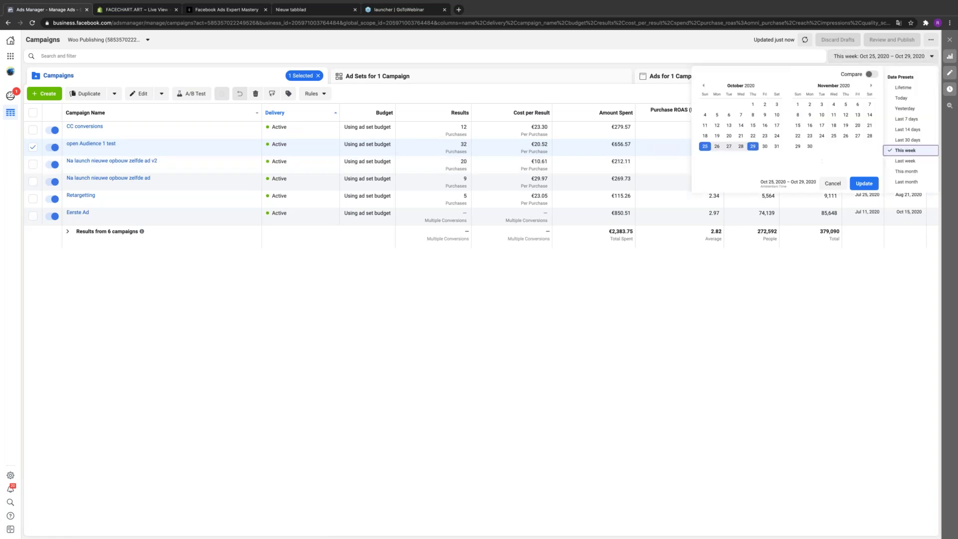
pyautogui.click(703, 86)
pyautogui.click(704, 85)
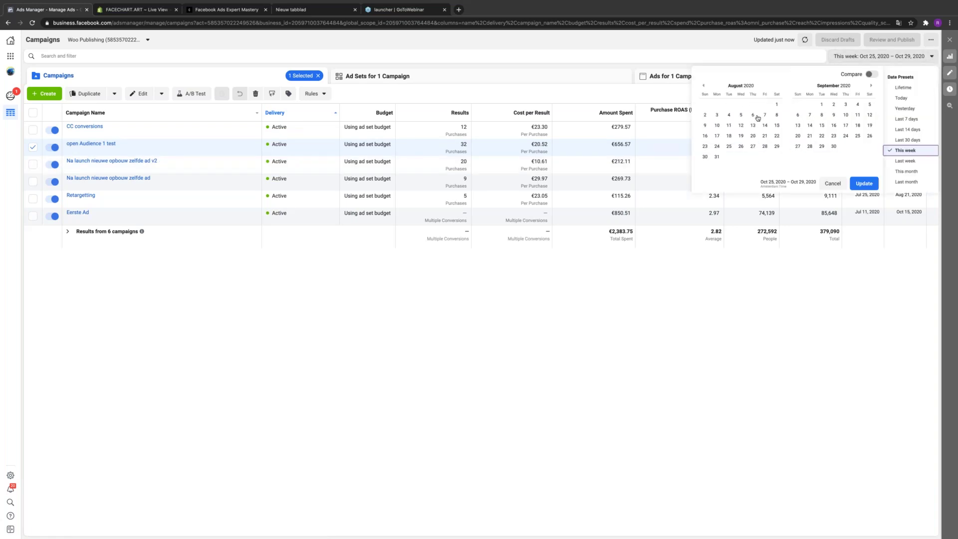
pyautogui.click(703, 86)
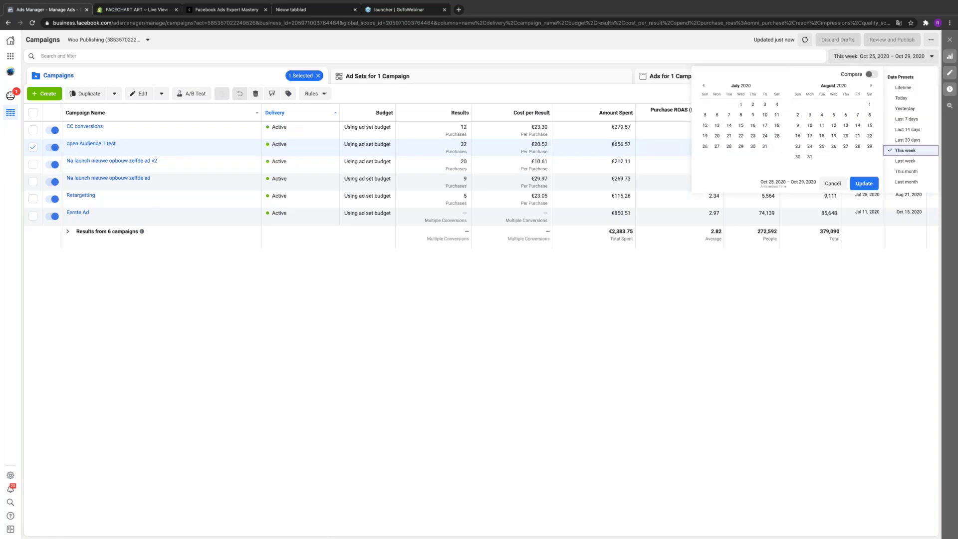
pyautogui.click(718, 126)
pyautogui.click(765, 147)
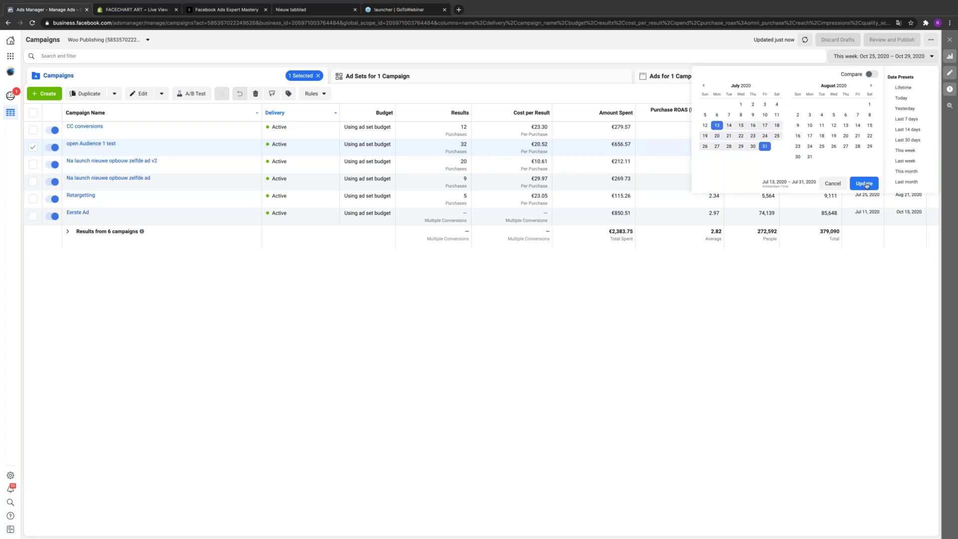
pyautogui.click(865, 184)
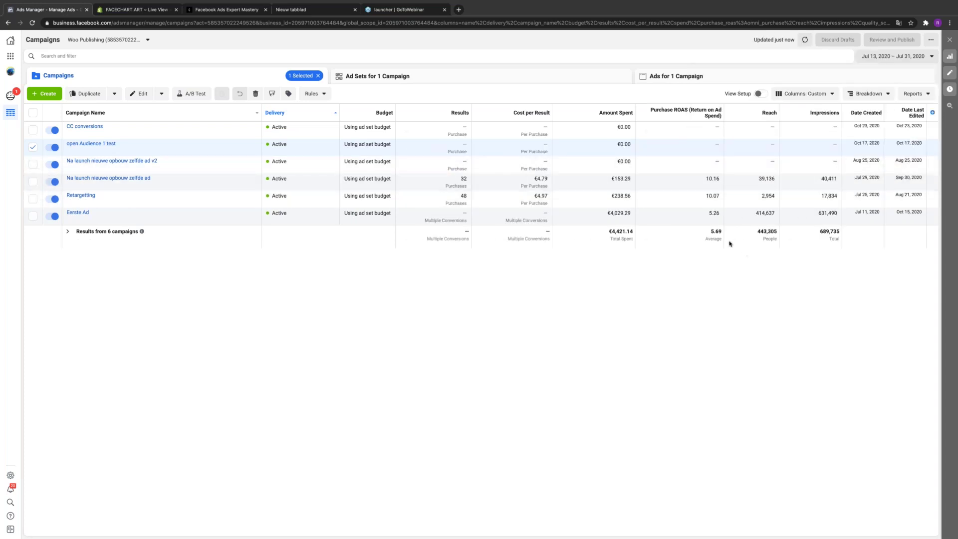
# Show campaign results for August 1–8, 2020
pyautogui.click(925, 59)
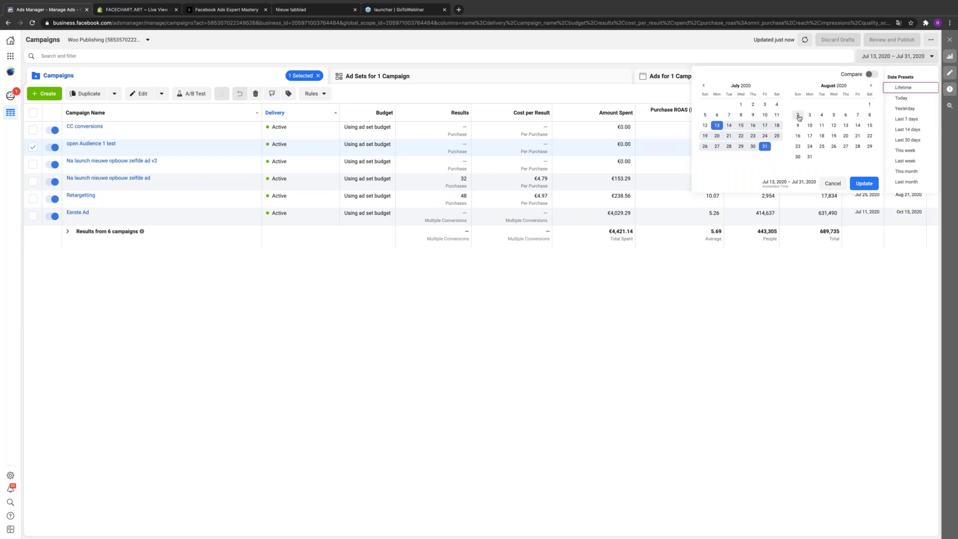
pyautogui.click(870, 105)
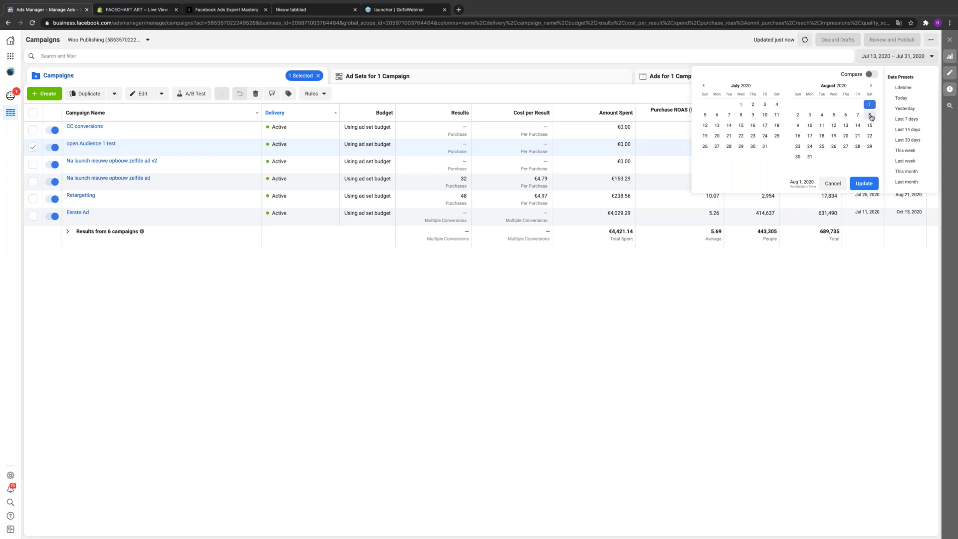
pyautogui.click(870, 115)
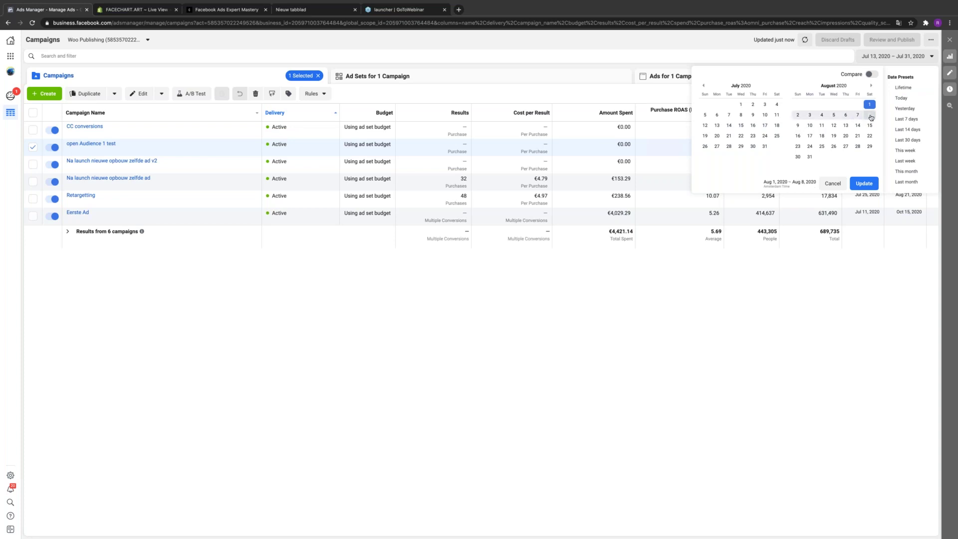
pyautogui.click(864, 184)
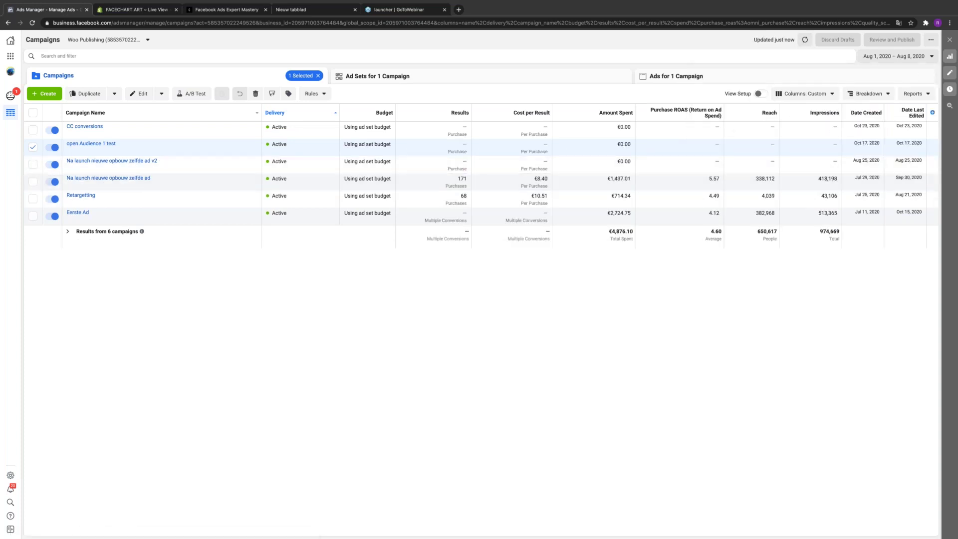
# Set the report date range to August 1–31, 2020
pyautogui.click(929, 61)
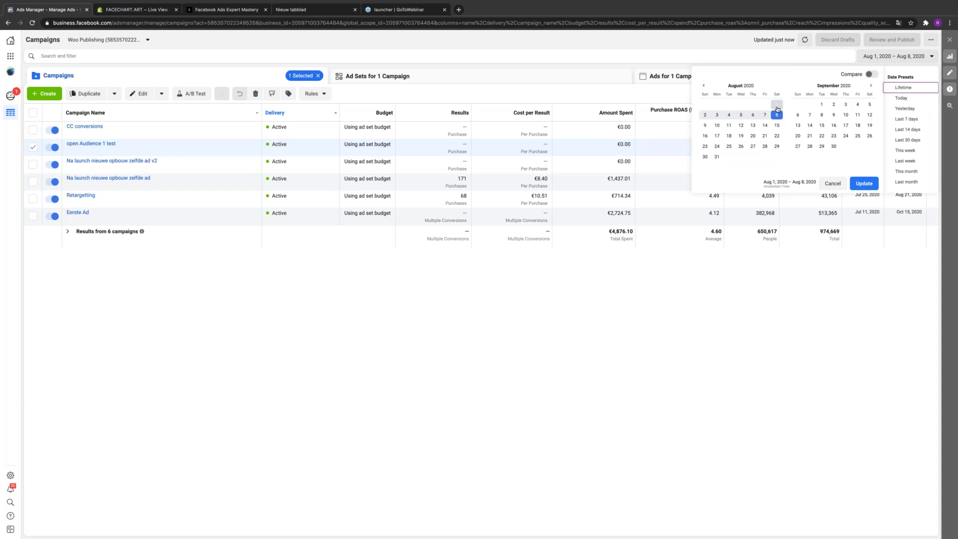
pyautogui.click(776, 106)
pyautogui.click(775, 116)
pyautogui.click(776, 115)
pyautogui.click(716, 157)
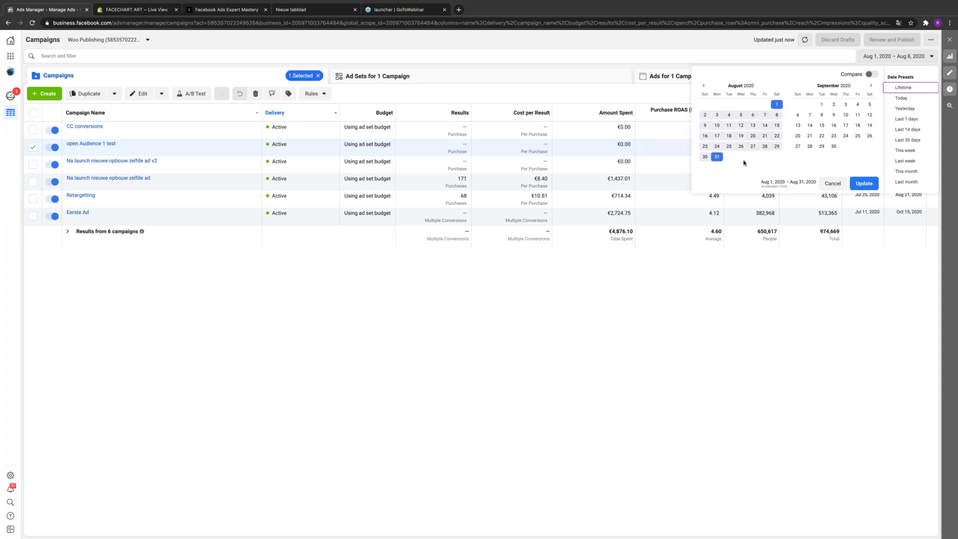
pyautogui.click(865, 184)
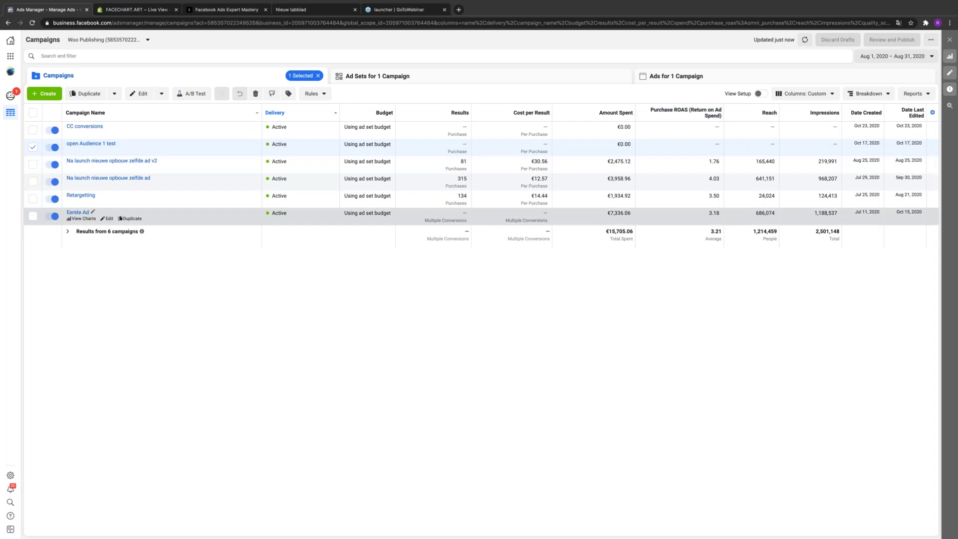
# Change the date range to September 1–30, 2020
pyautogui.click(930, 56)
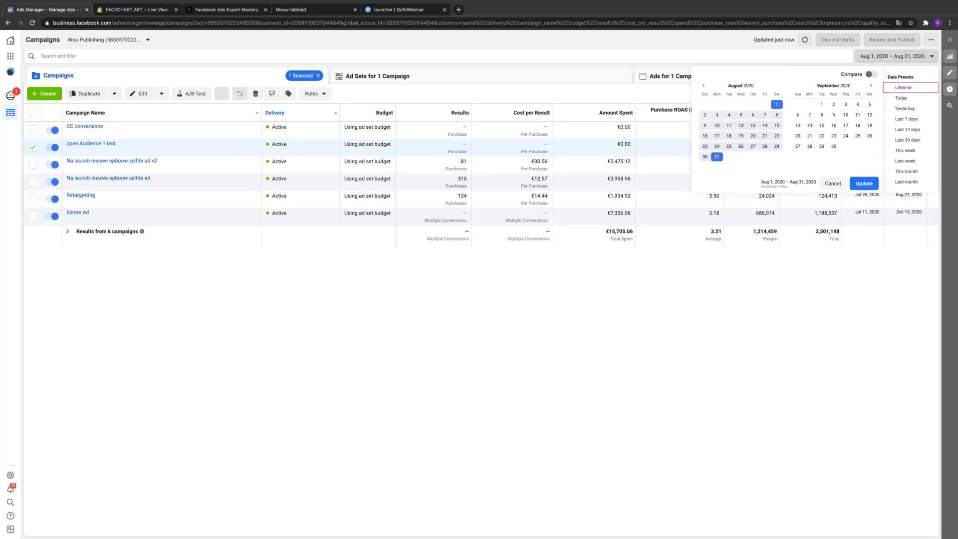
pyautogui.click(822, 104)
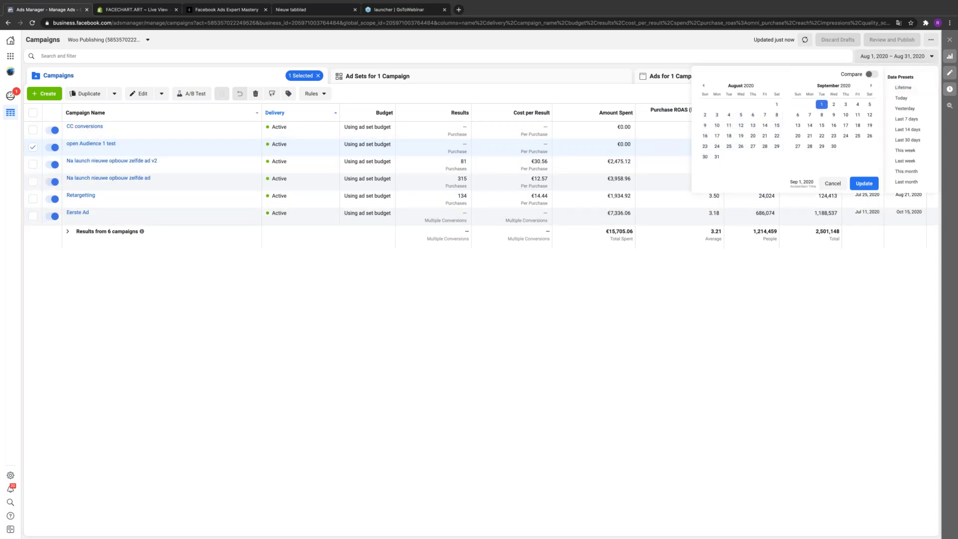
pyautogui.click(833, 146)
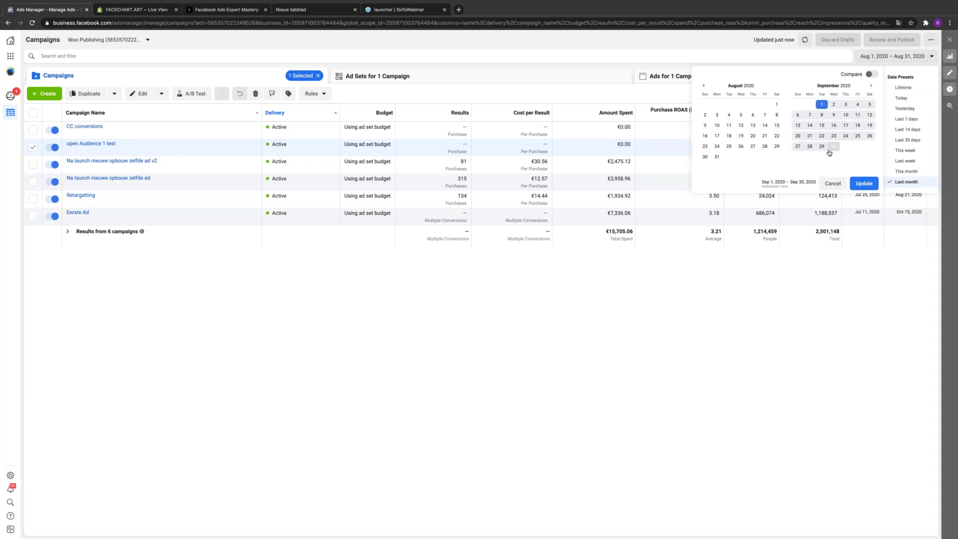
pyautogui.click(863, 185)
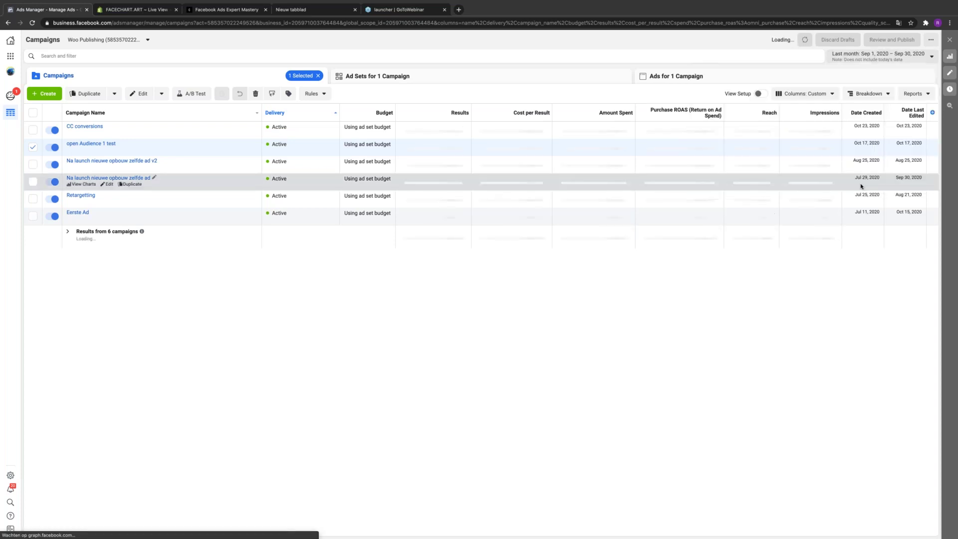
# Change the date range to October 1–29, 2020
pyautogui.click(931, 57)
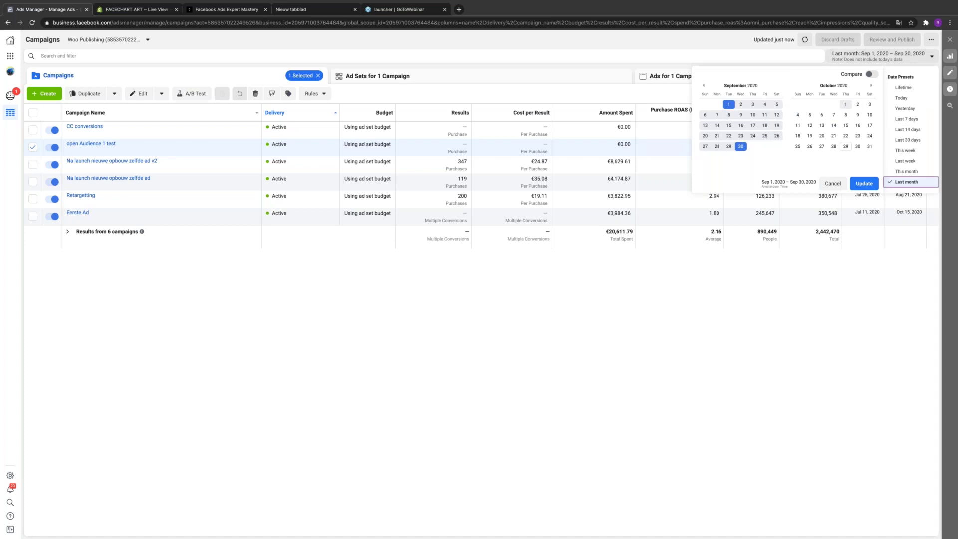
pyautogui.click(846, 105)
pyautogui.click(844, 146)
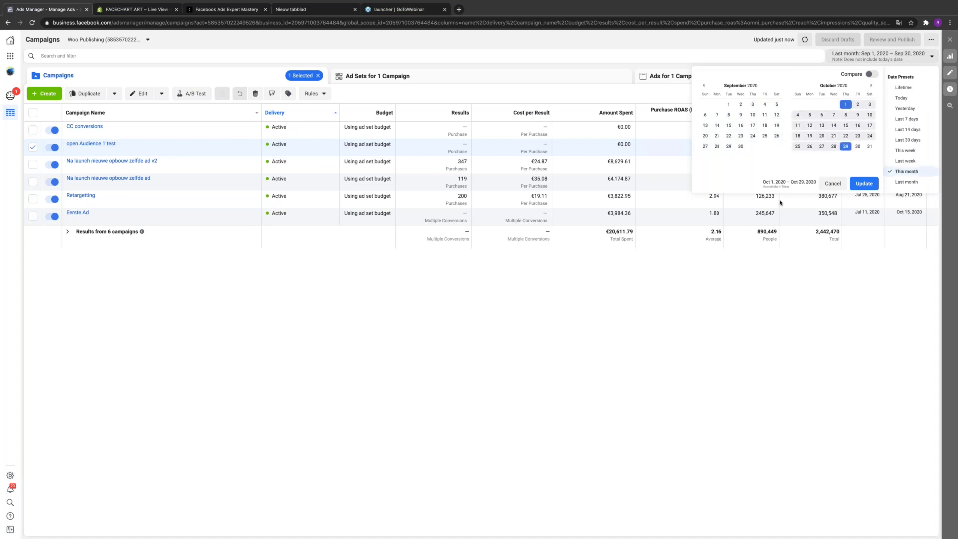
pyautogui.click(868, 184)
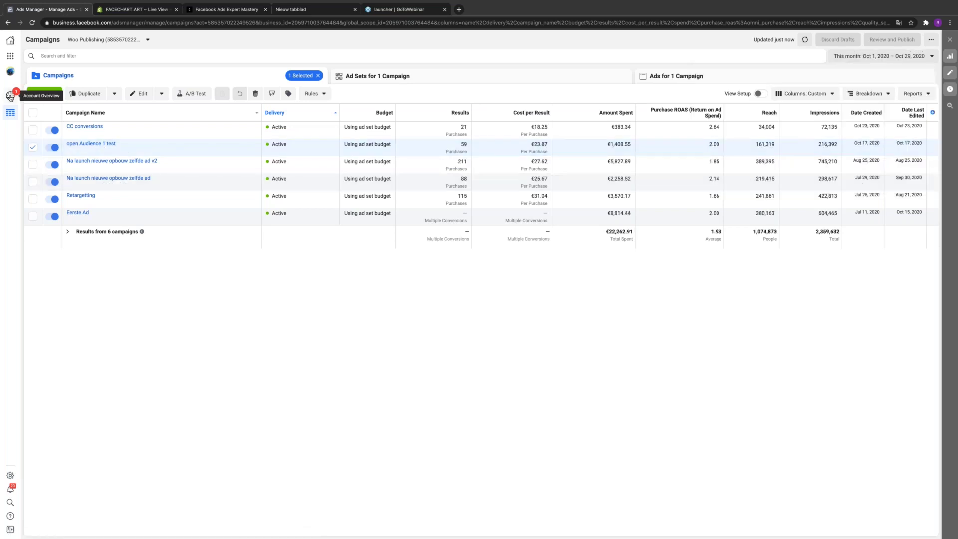
pyautogui.click(11, 96)
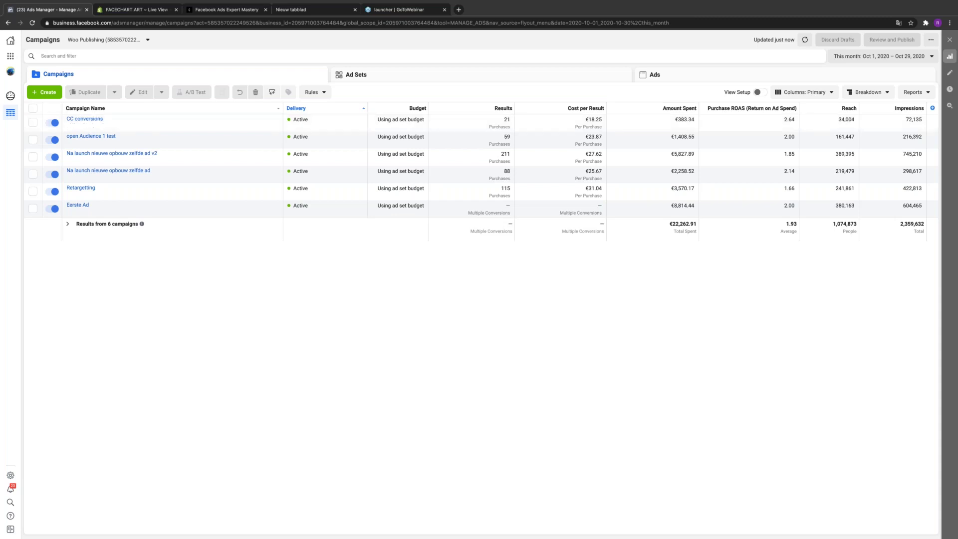
pyautogui.click(89, 121)
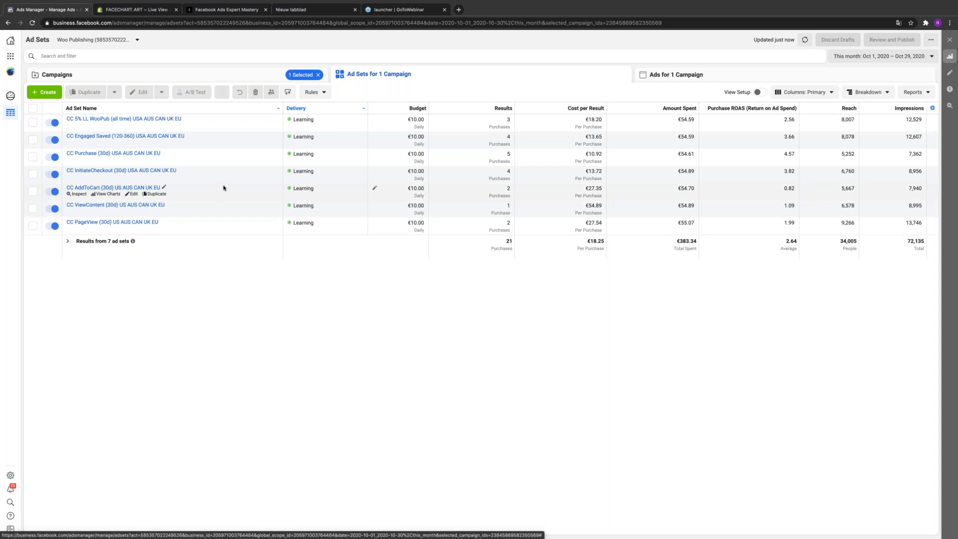
# Show the 210 individual ads of the CC conversions campaign
pyautogui.moveTo(303, 120)
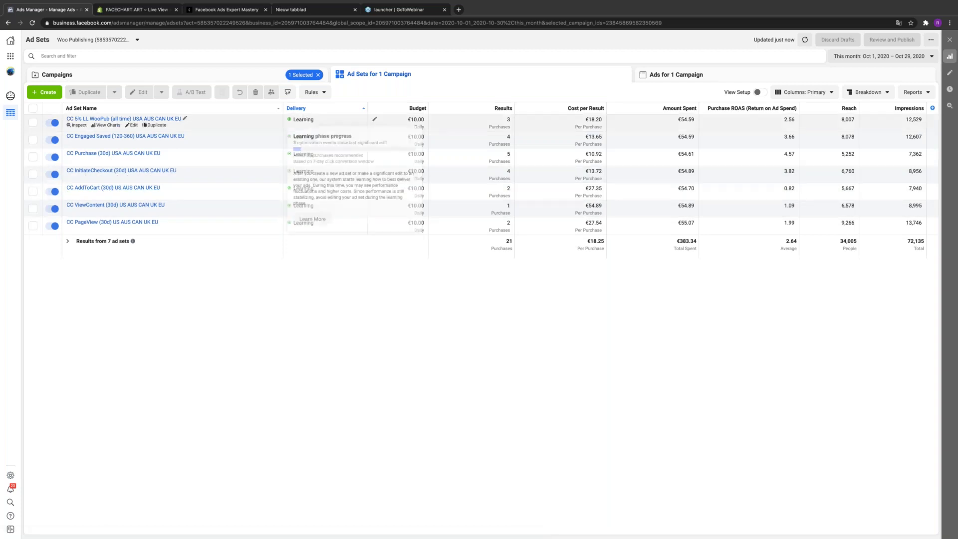
pyautogui.click(673, 76)
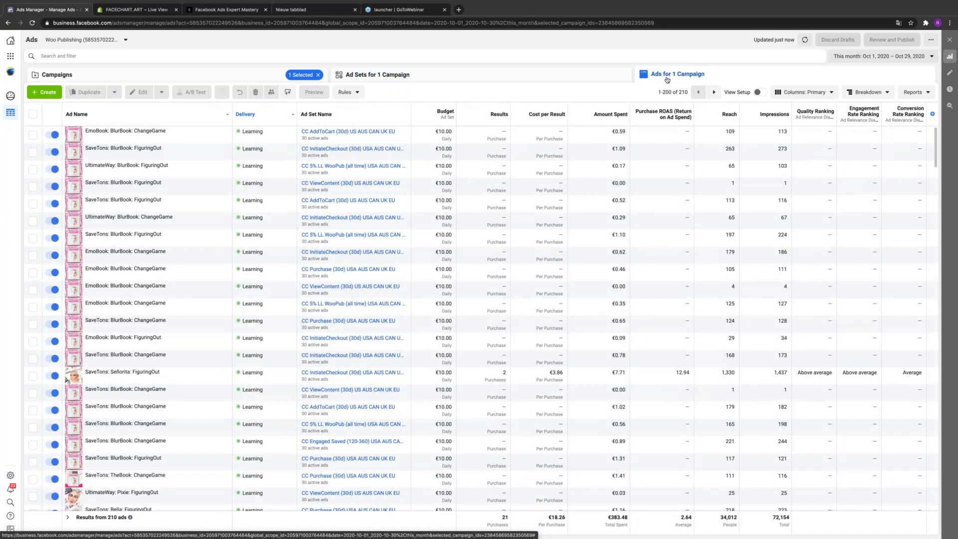
# Sort the CC conversions ads by Results, highest first, on the Ads list
pyautogui.click(504, 115)
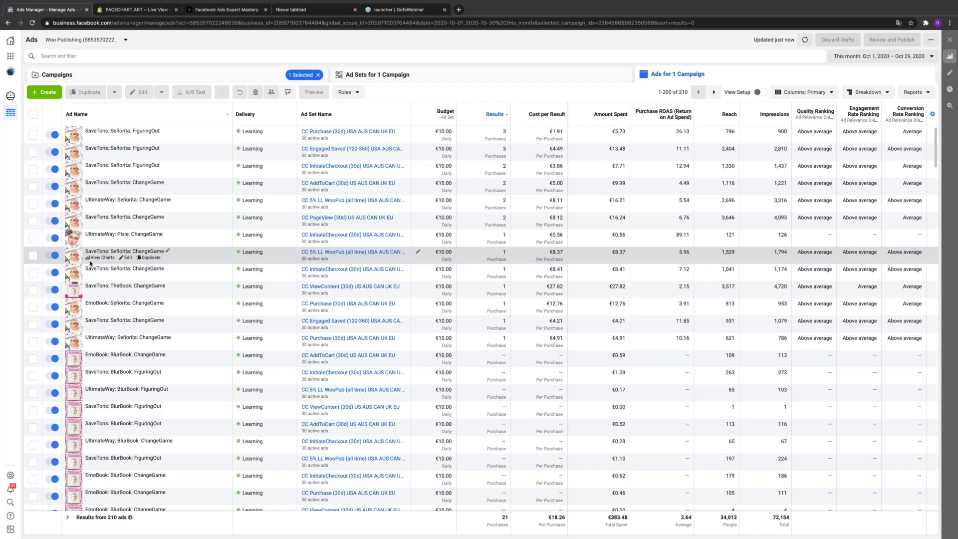
pyautogui.click(407, 74)
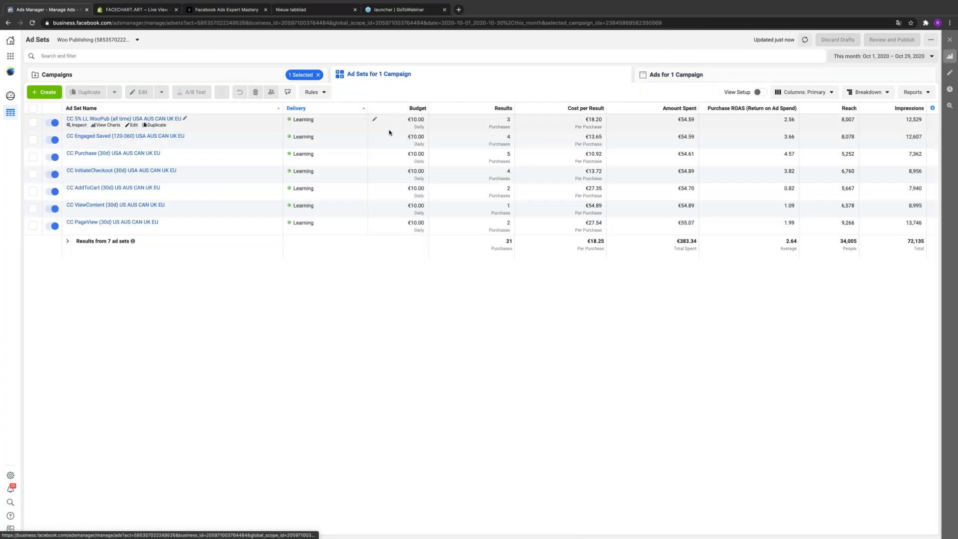
pyautogui.click(694, 78)
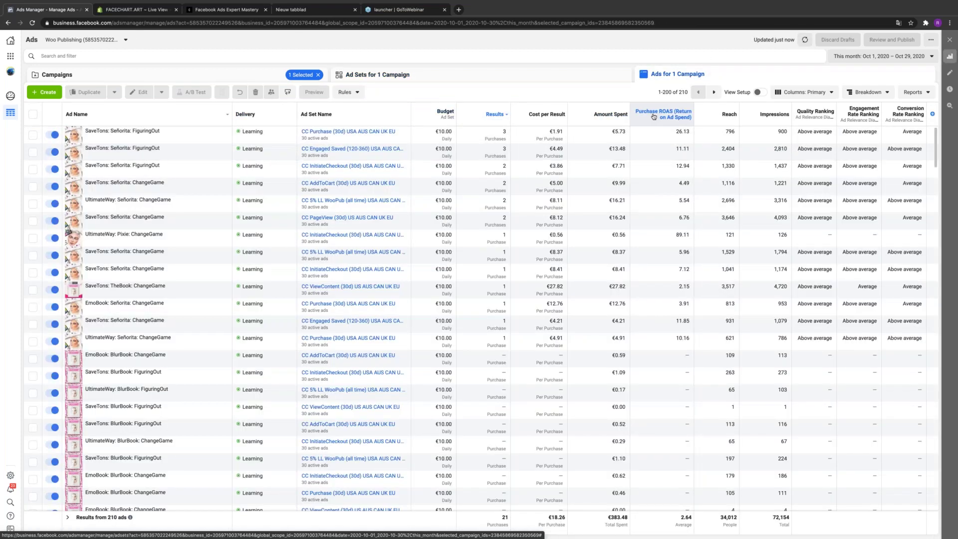
# Select the top 13 ads that have purchases, 21 purchases in total
pyautogui.moveTo(659, 118)
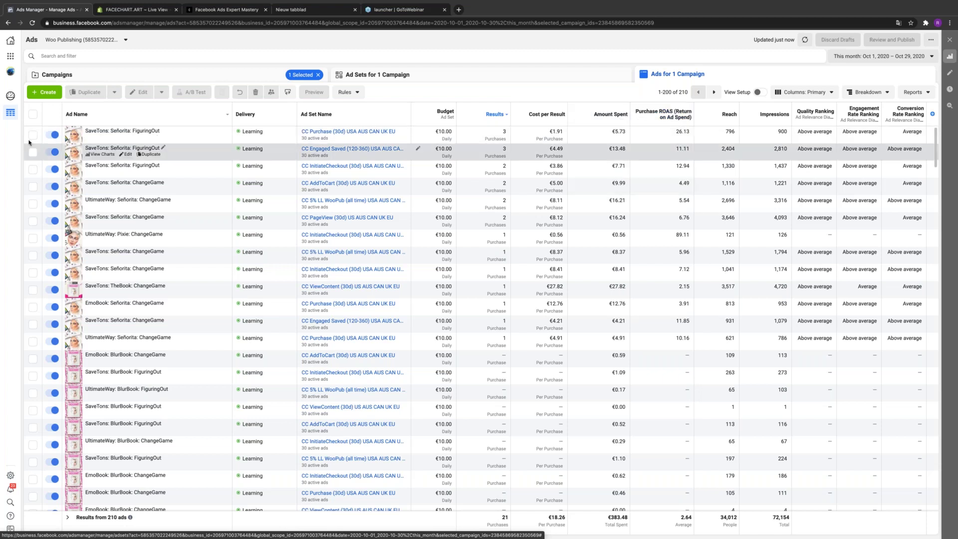
pyautogui.click(33, 135)
pyautogui.click(33, 152)
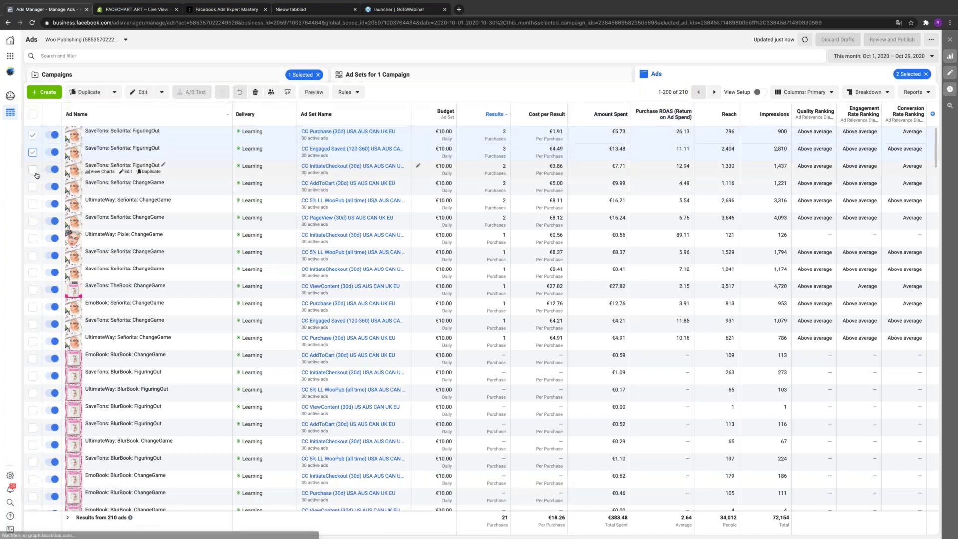
pyautogui.click(33, 169)
pyautogui.click(32, 187)
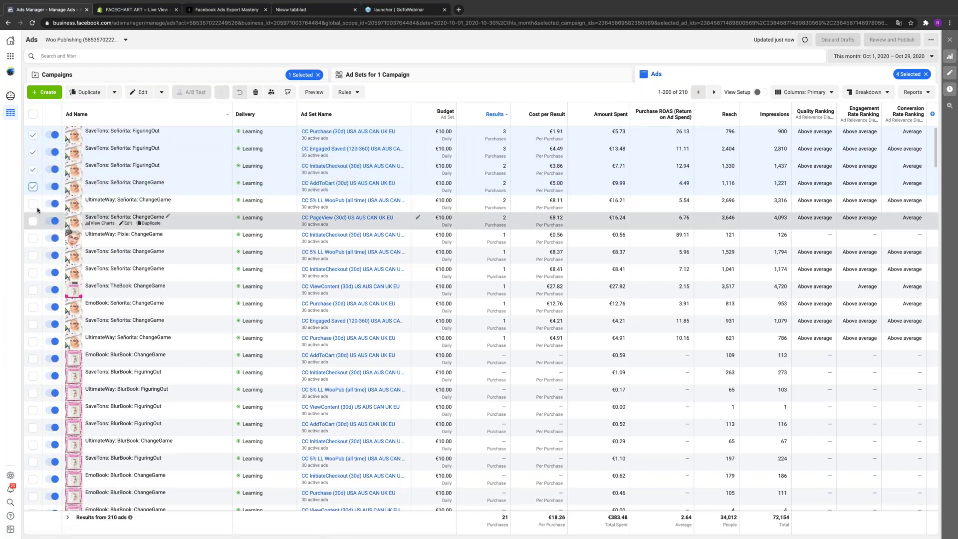
pyautogui.click(33, 203)
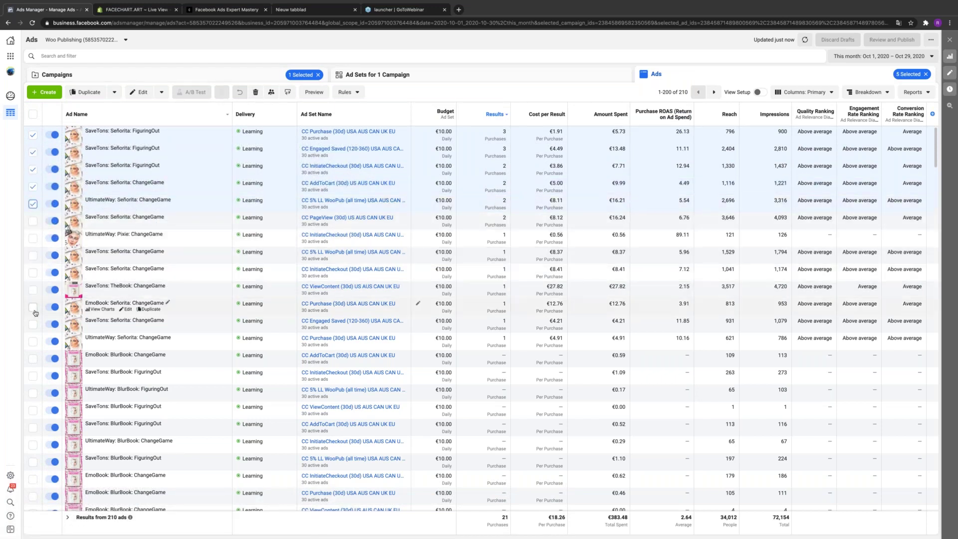
pyautogui.keyDown('shift'); pyautogui.click(33, 341); pyautogui.keyUp('shift')
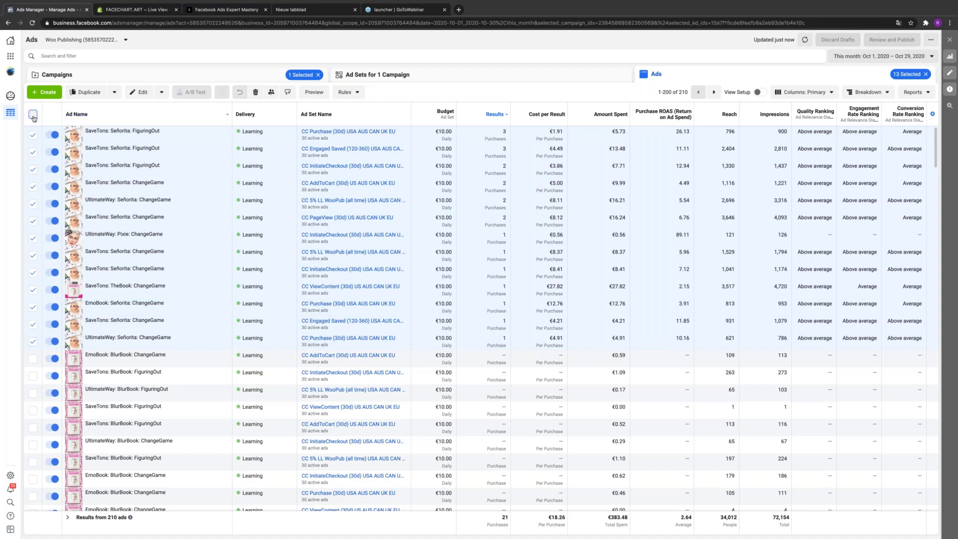
# Select all ads except the top 13 with purchases, leaving 187 selected
pyautogui.click(33, 117)
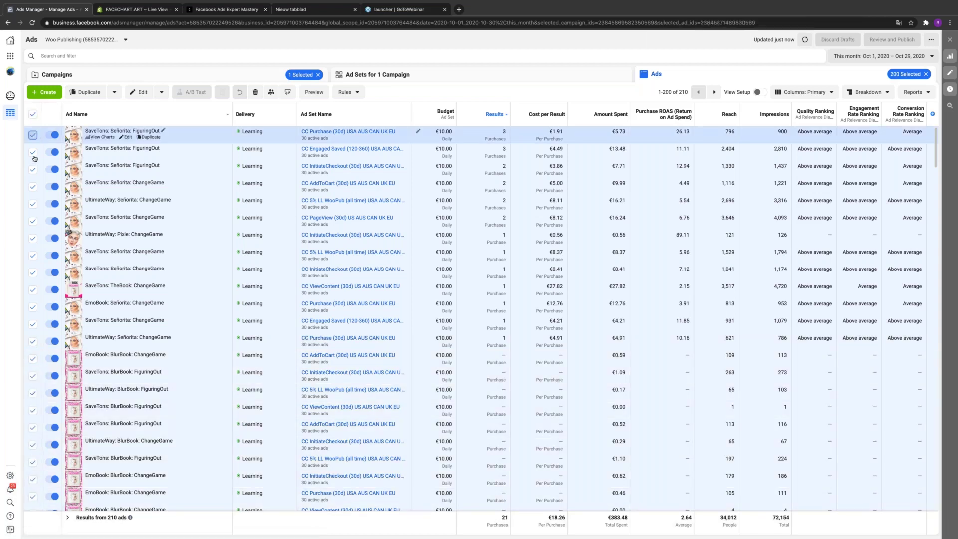
pyautogui.click(34, 156)
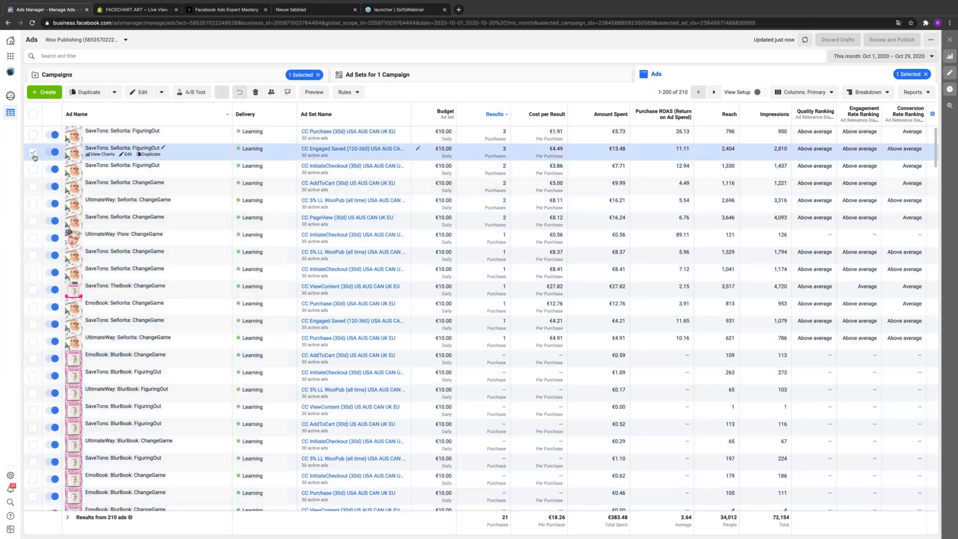
pyautogui.click(33, 115)
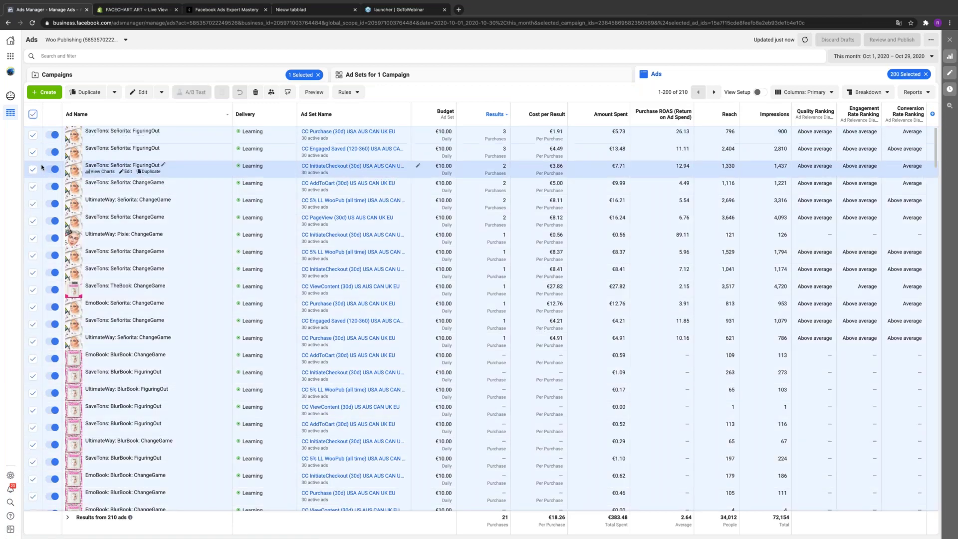
pyautogui.click(32, 341)
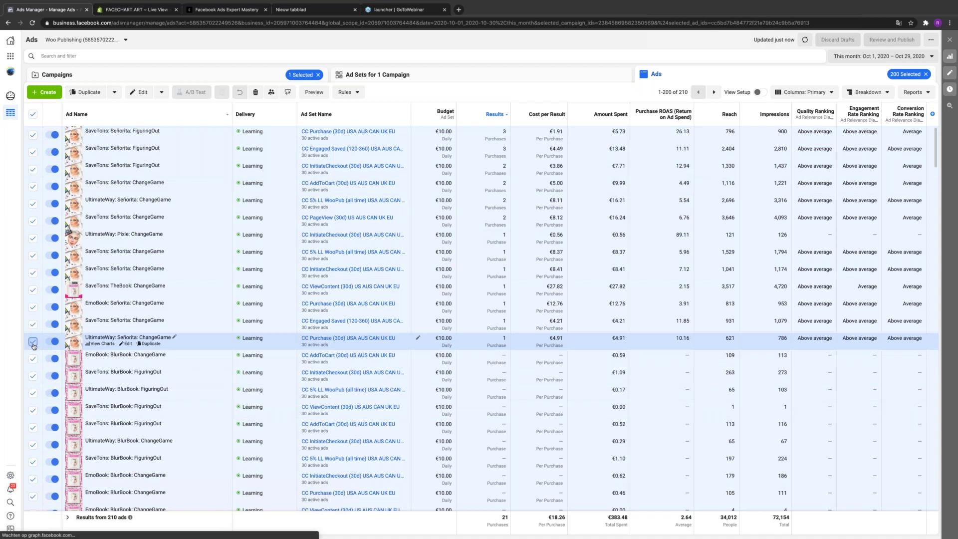
pyautogui.keyDown('shift'); pyautogui.click(33, 152); pyautogui.keyUp('shift')
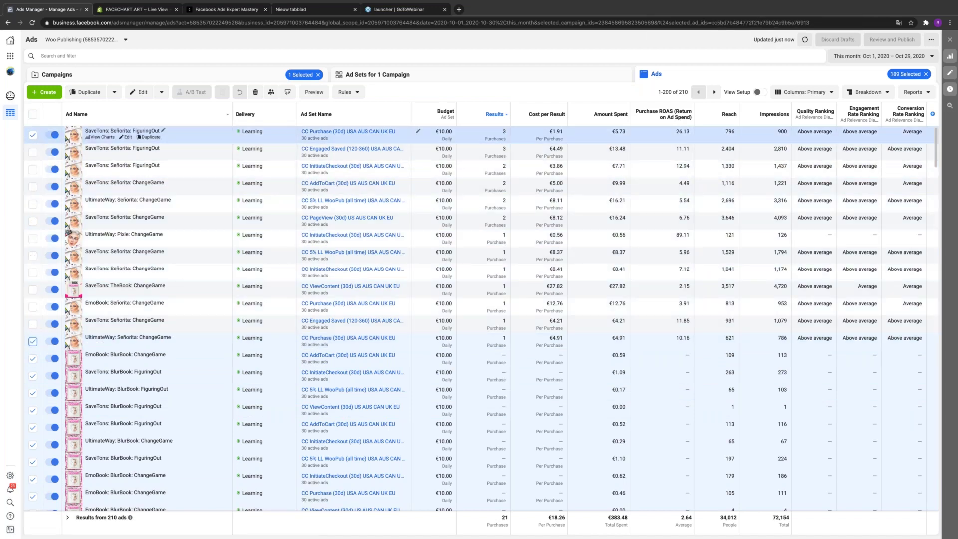
pyautogui.click(33, 135)
pyautogui.keyDown('shift'); pyautogui.click(39, 147); pyautogui.keyUp('shift')
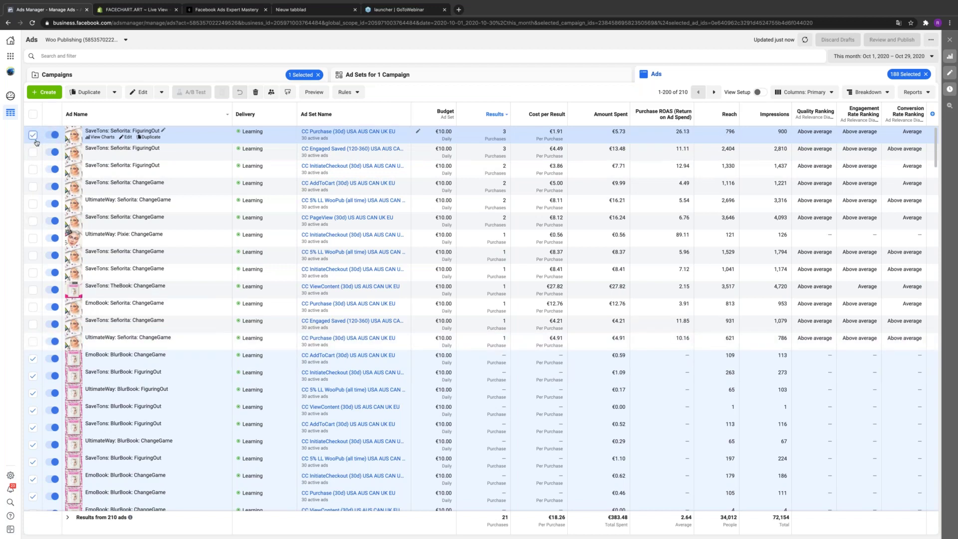
pyautogui.click(34, 136)
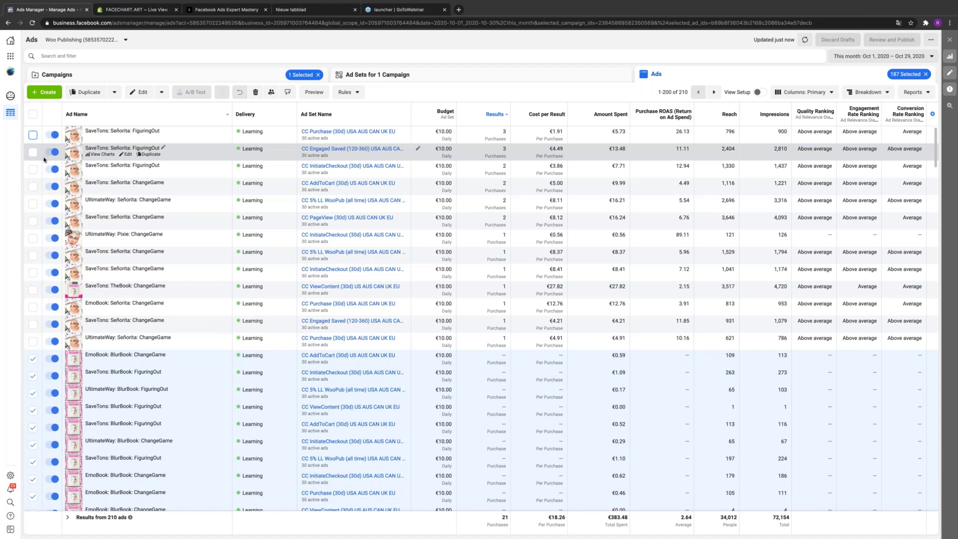
pyautogui.click(162, 92)
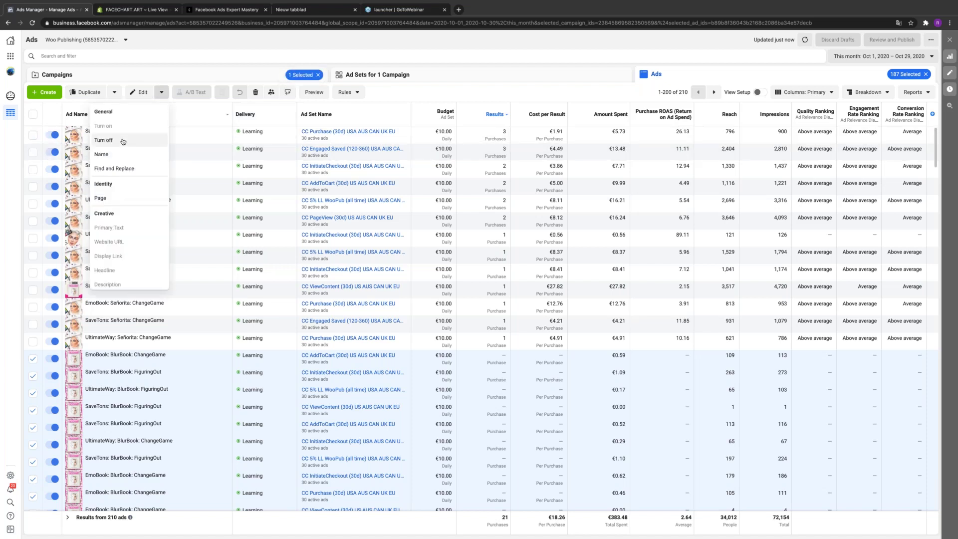
# Turn off the 187 selected ads and publish the status change
pyautogui.click(128, 144)
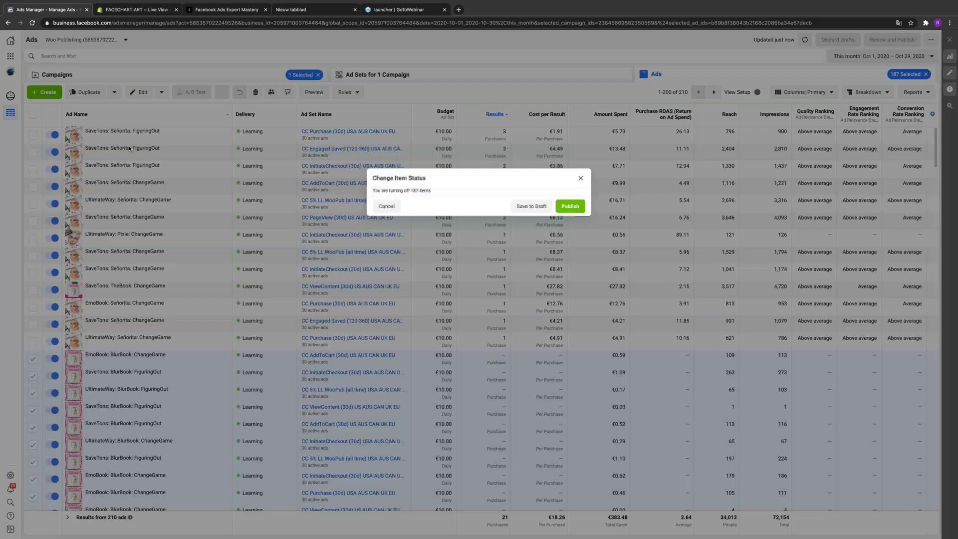
pyautogui.click(578, 206)
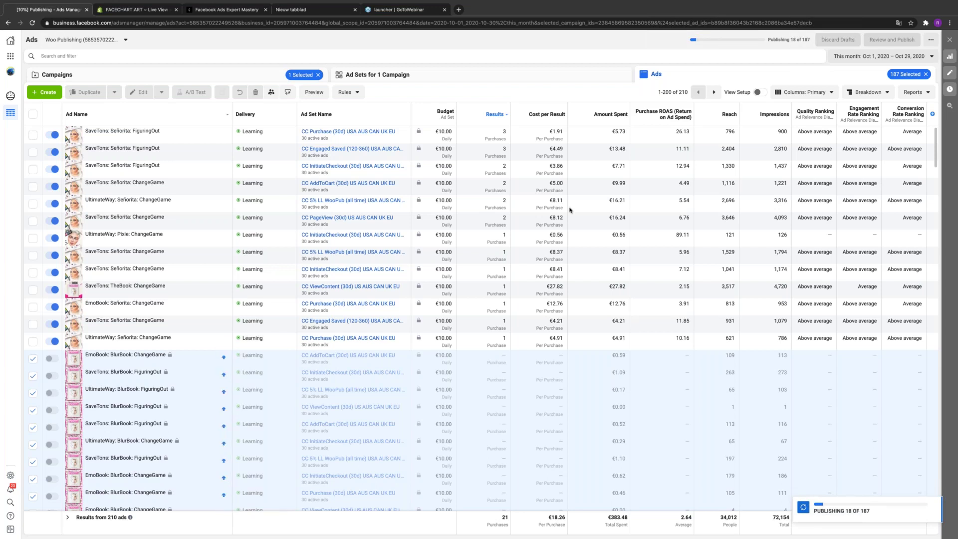
pyautogui.click(77, 55)
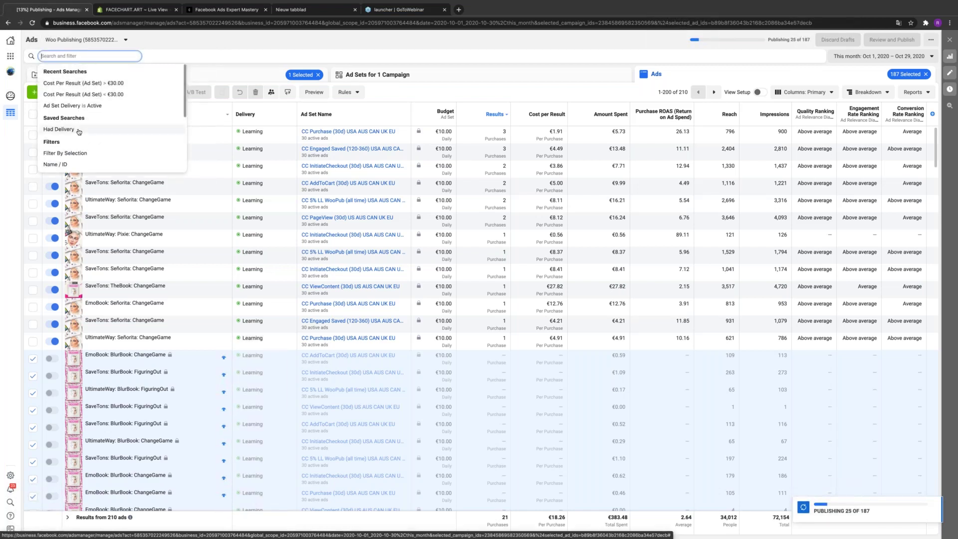
# Filter the ads to 'Ad Set Delivery is Active' and search for the delivery filter
pyautogui.scroll(-5, 78, 131)
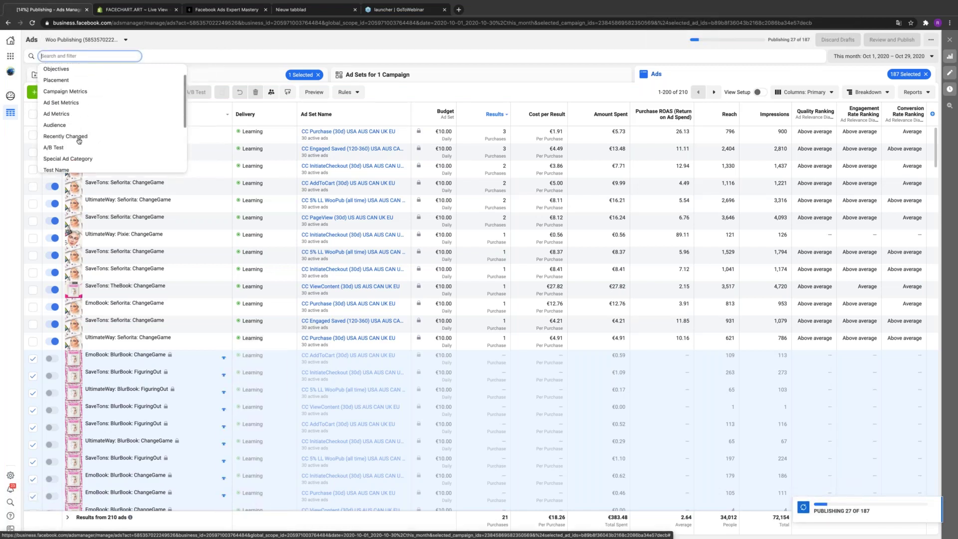
pyautogui.scroll(-1, 78, 141)
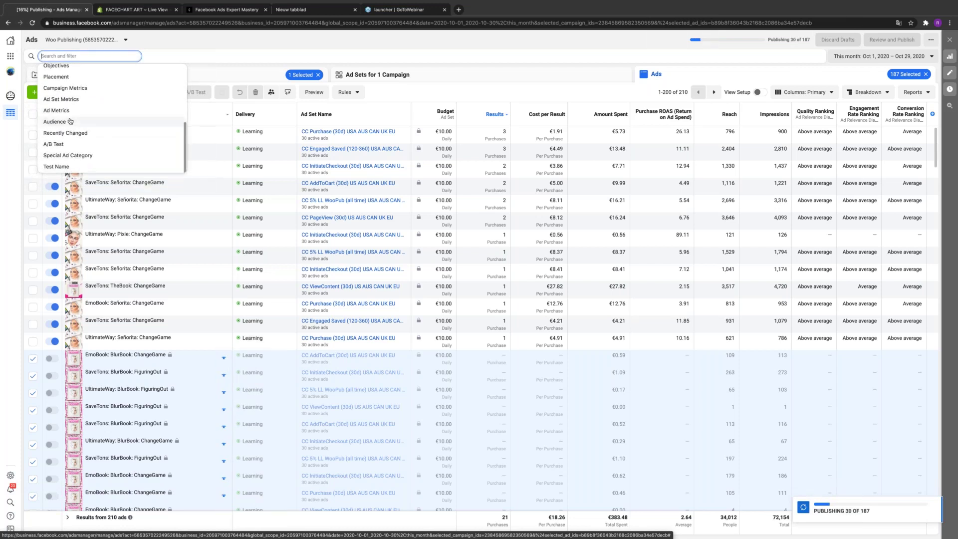
pyautogui.scroll(2, 70, 141)
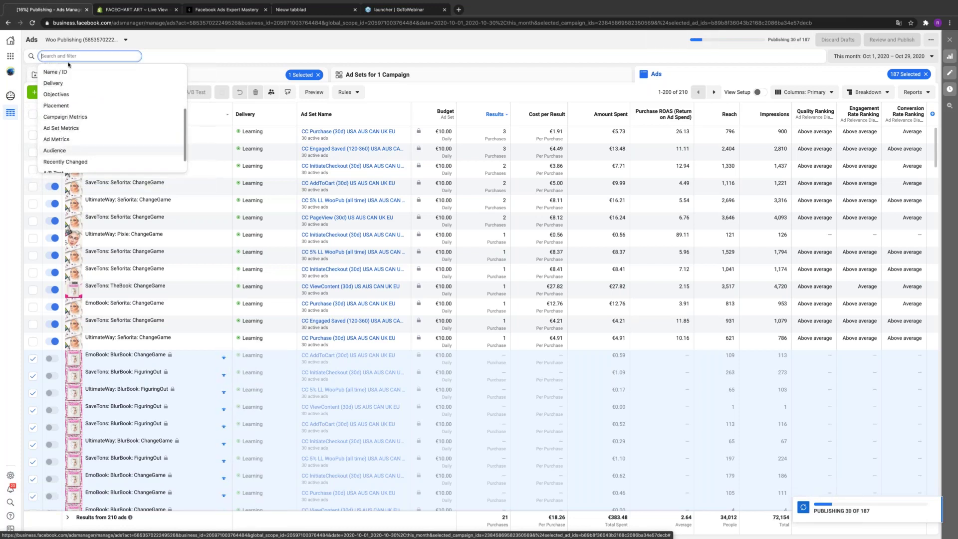
pyautogui.write('ad')
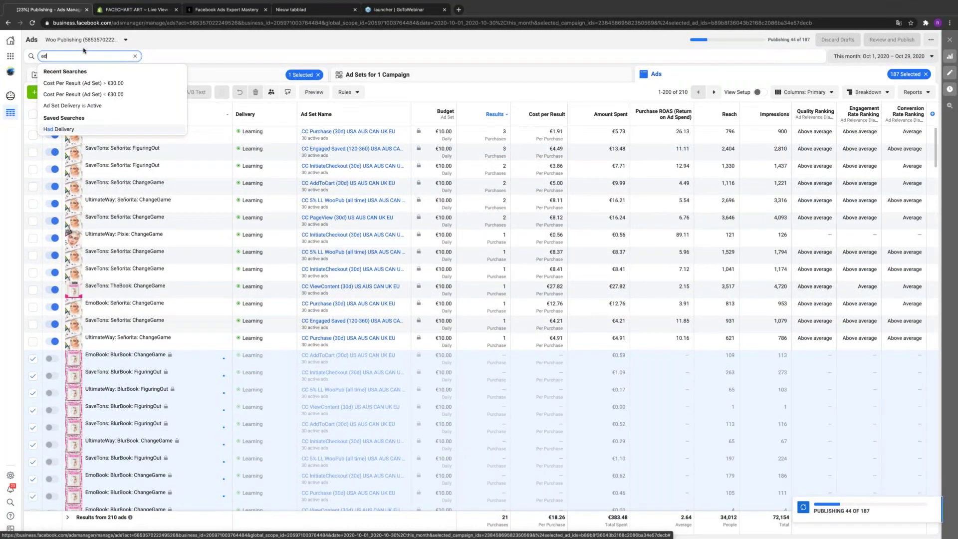
pyautogui.click(99, 112)
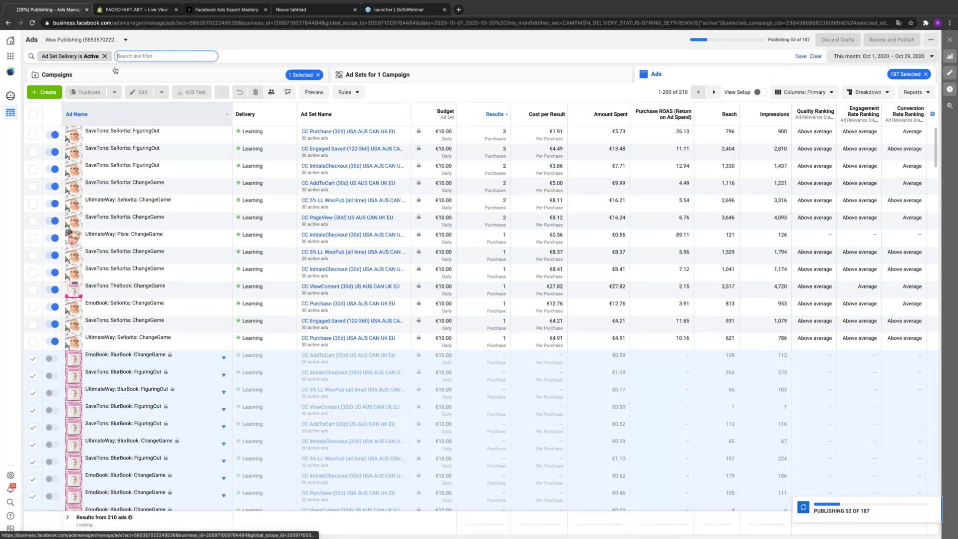
pyautogui.write('del')
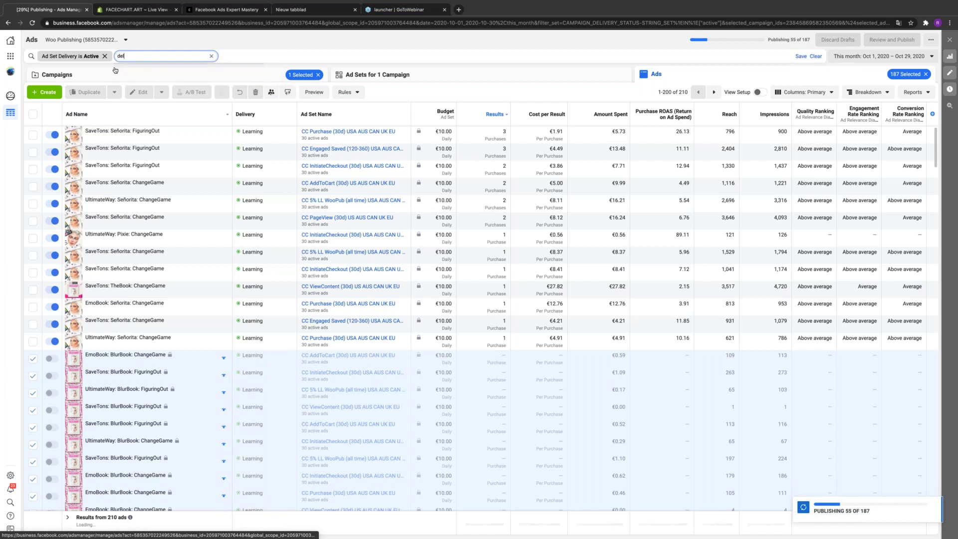
pyautogui.write('ivery')
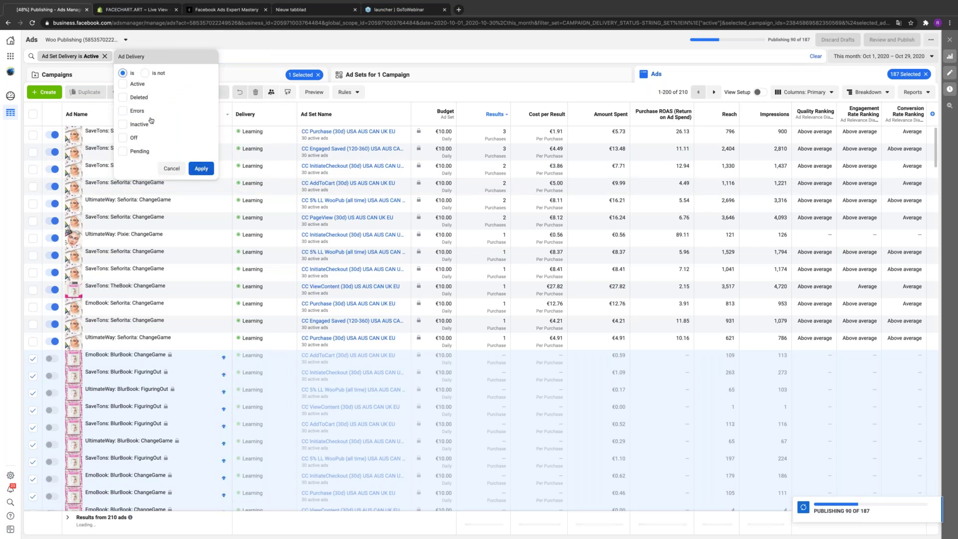
# Apply the Active ad delivery filter to show the 23 active ads
pyautogui.click(125, 86)
pyautogui.click(202, 169)
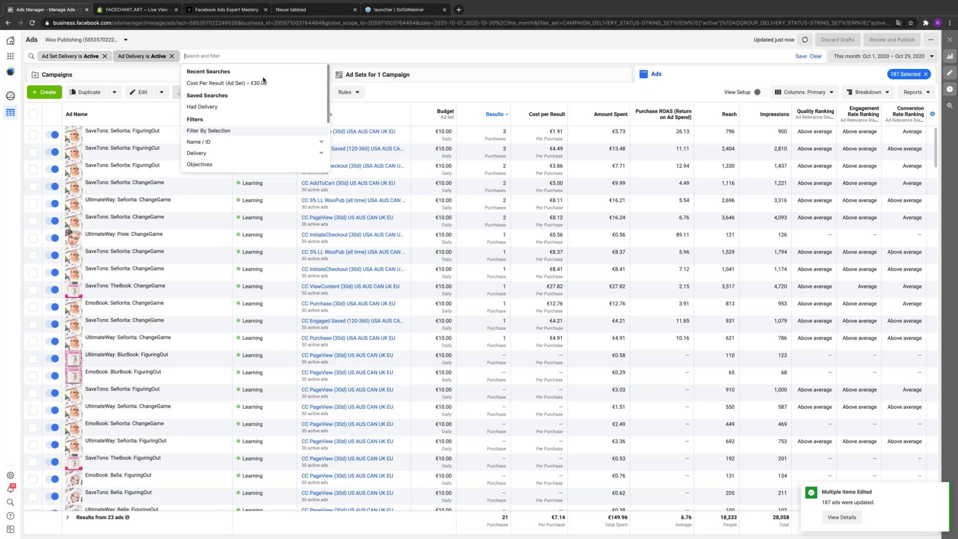
pyautogui.click(238, 9)
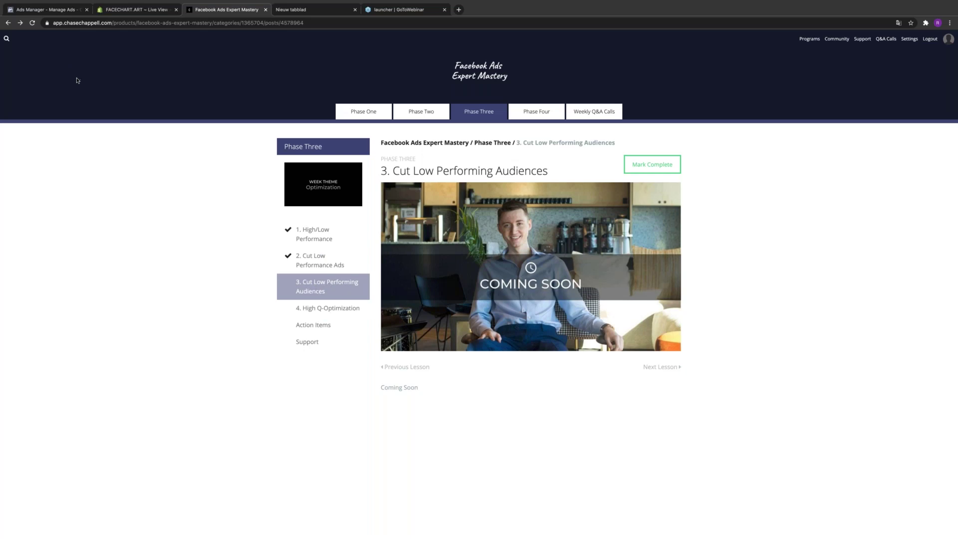
# Return to the Ads Manager tab listing the 23 active ads and their 21 purchases
pyautogui.click(54, 10)
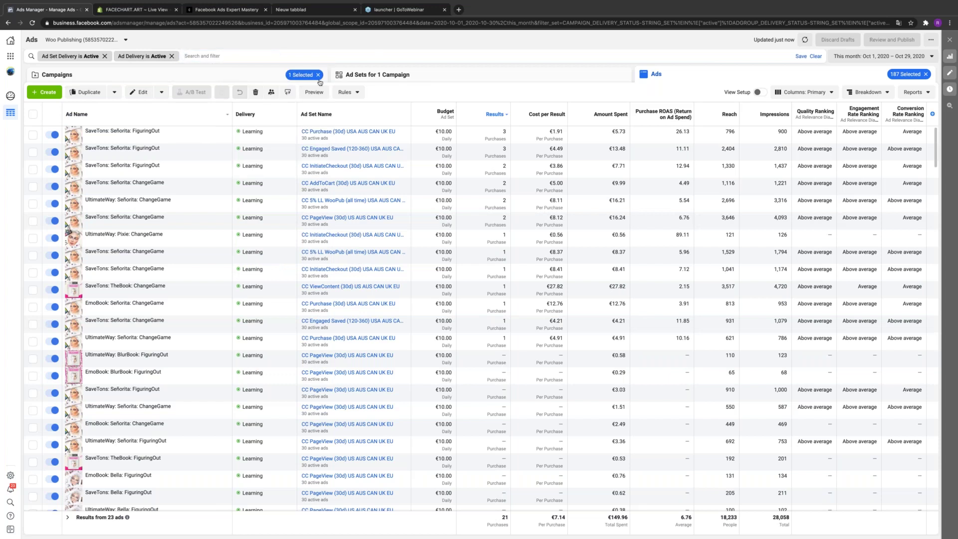
# Show the campaign's 7 active ad sets, each on a €10.00 daily budget
pyautogui.click(419, 76)
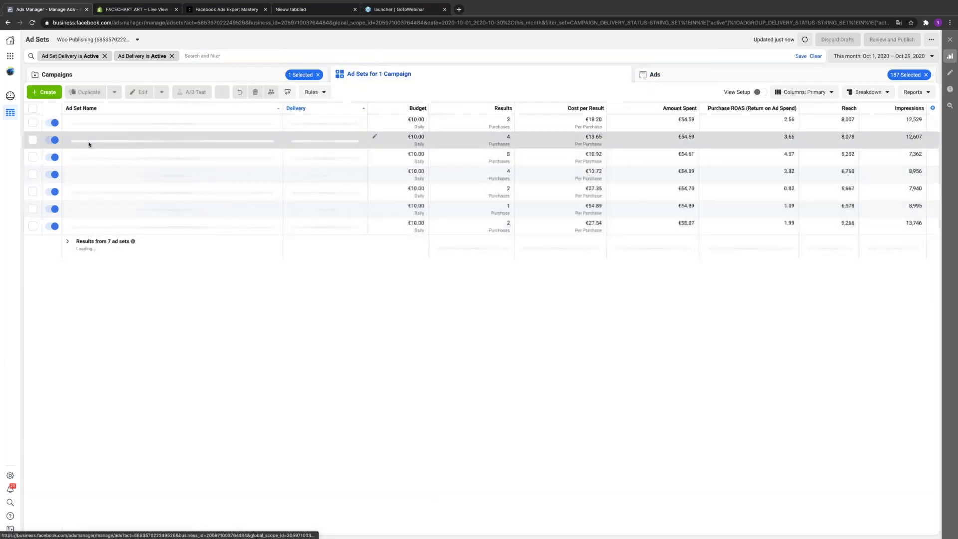
# Swap the CC conversions campaign for open Audience 1 test and view its ad sets and 12 ads
pyautogui.click(100, 76)
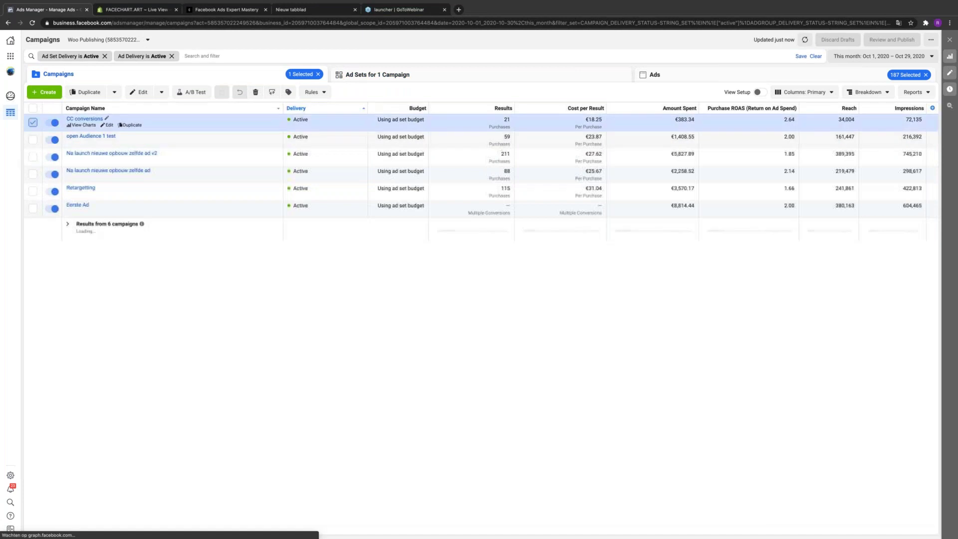
pyautogui.click(33, 123)
pyautogui.click(33, 140)
pyautogui.click(394, 75)
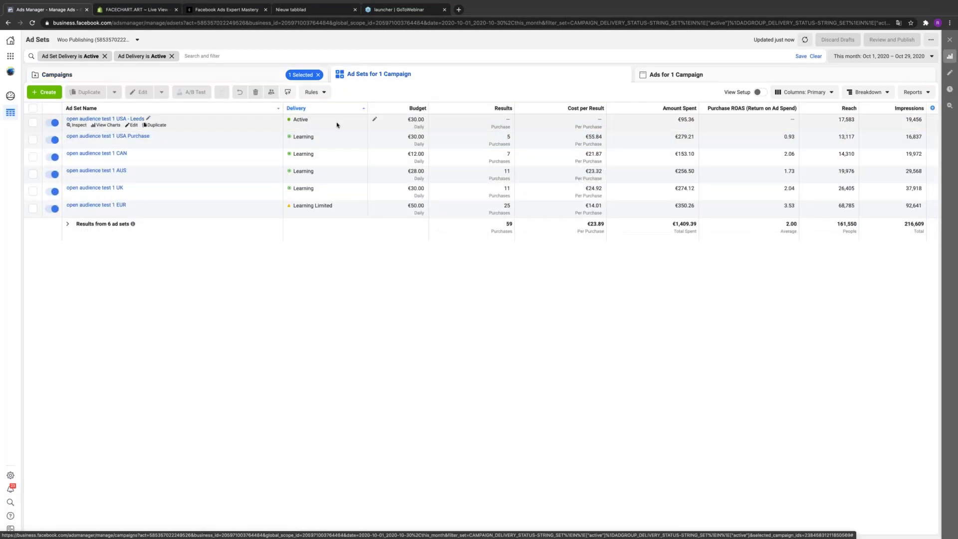
pyautogui.moveTo(304, 137)
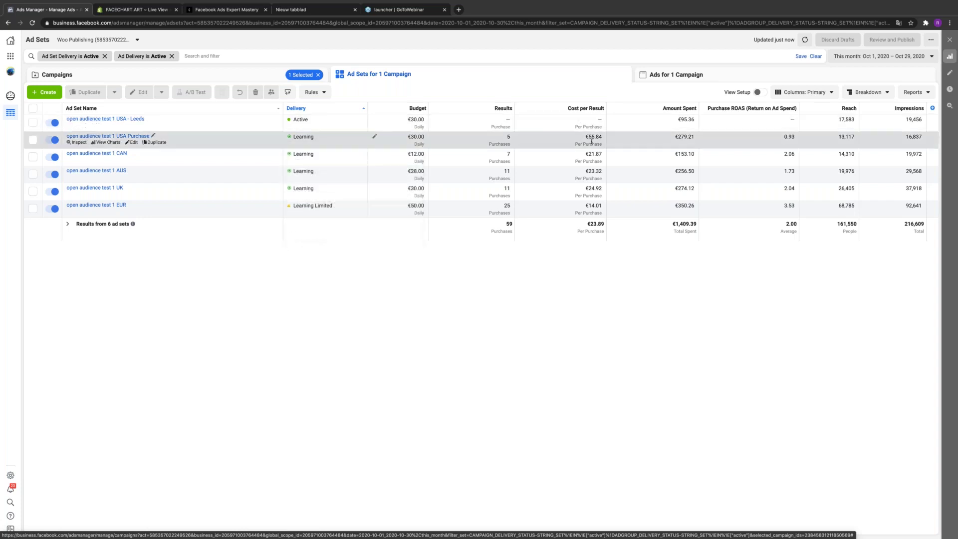
pyautogui.click(677, 74)
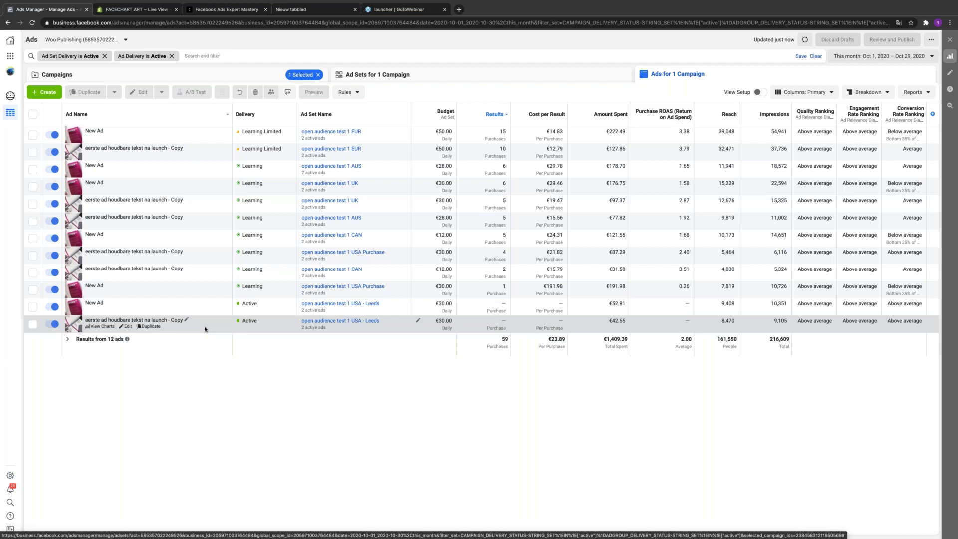
# Select Na launch nieuwe opbouw zelfde ad v2 and view its three ad sets and four ads
pyautogui.click(182, 82)
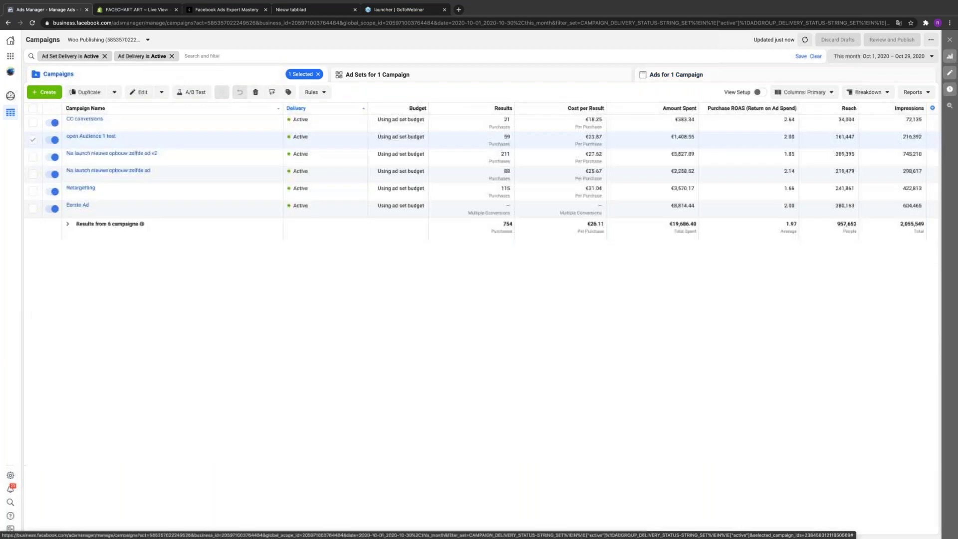
pyautogui.click(40, 159)
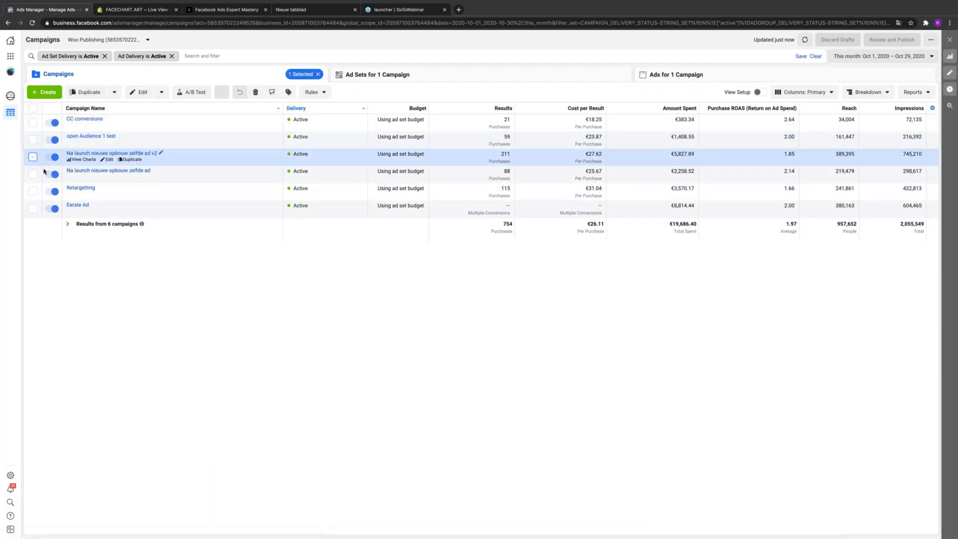
pyautogui.click(427, 81)
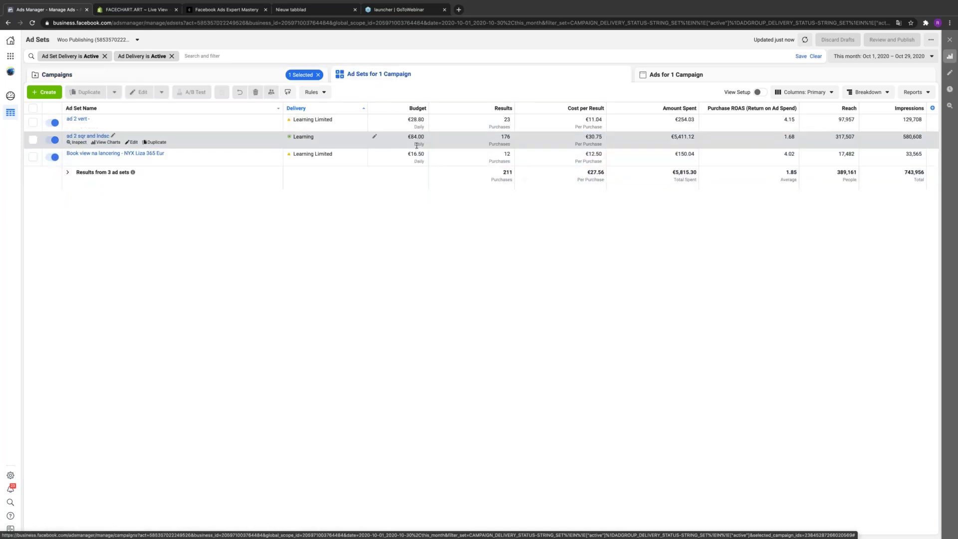
pyautogui.click(696, 77)
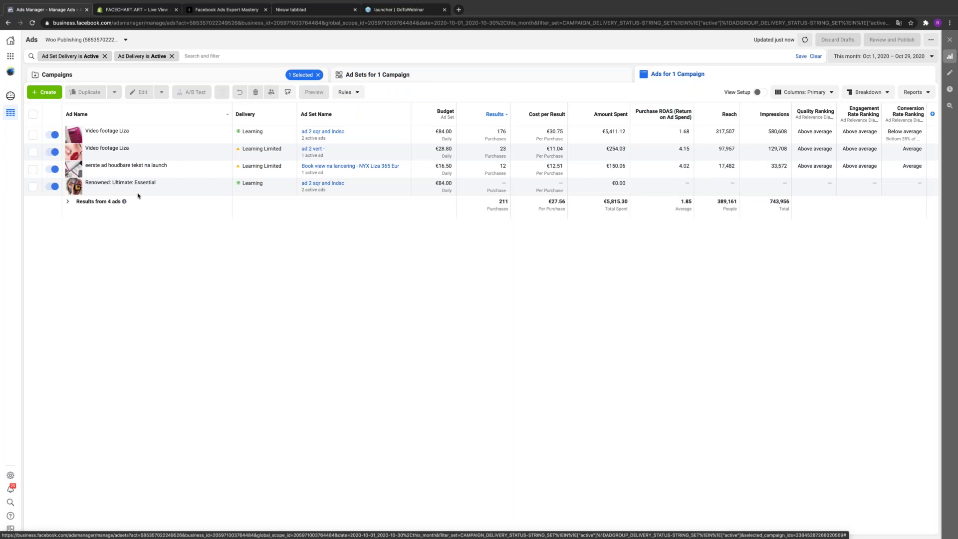
pyautogui.moveTo(141, 190)
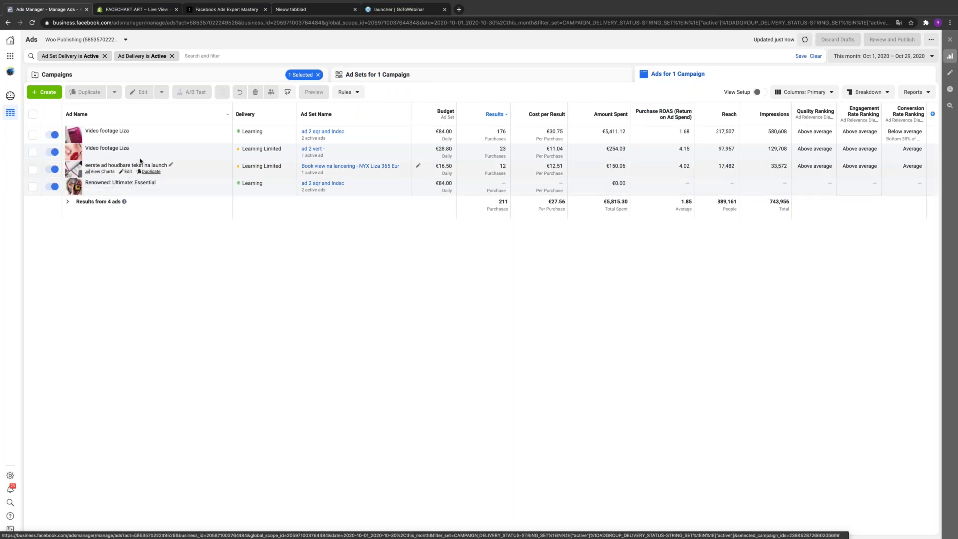
# Review the single ad set and ads of Na launch nieuwe opbouw zelfde ad, then return to campaigns
pyautogui.click(107, 76)
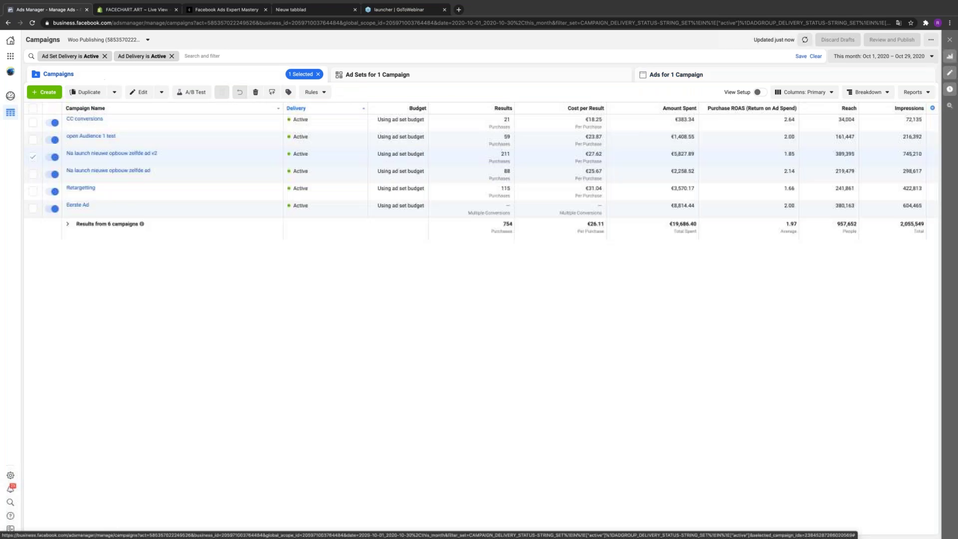
pyautogui.click(35, 174)
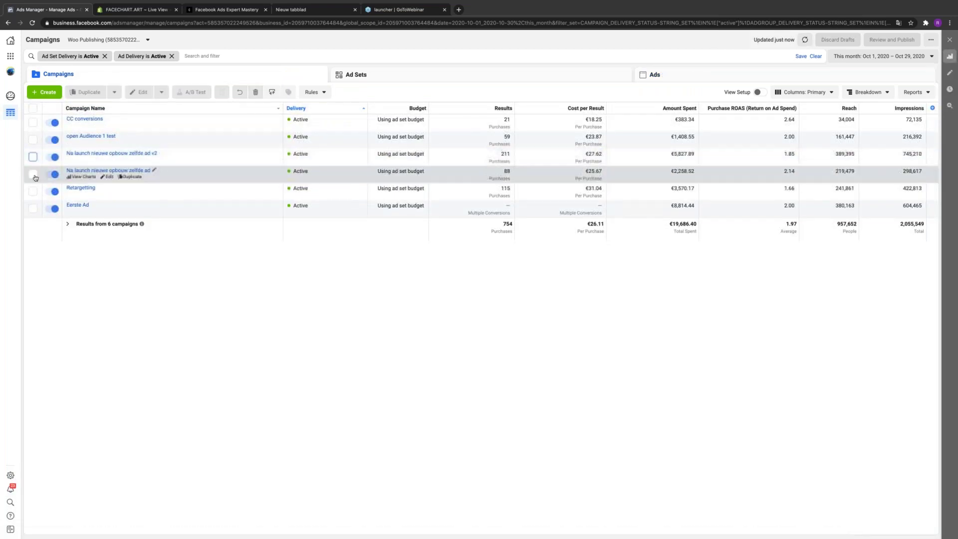
pyautogui.click(476, 75)
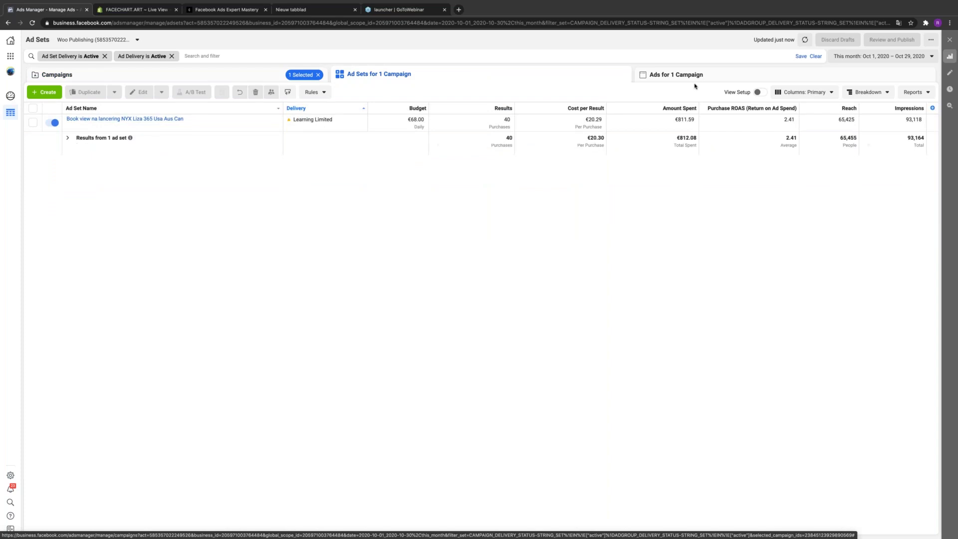
pyautogui.click(753, 81)
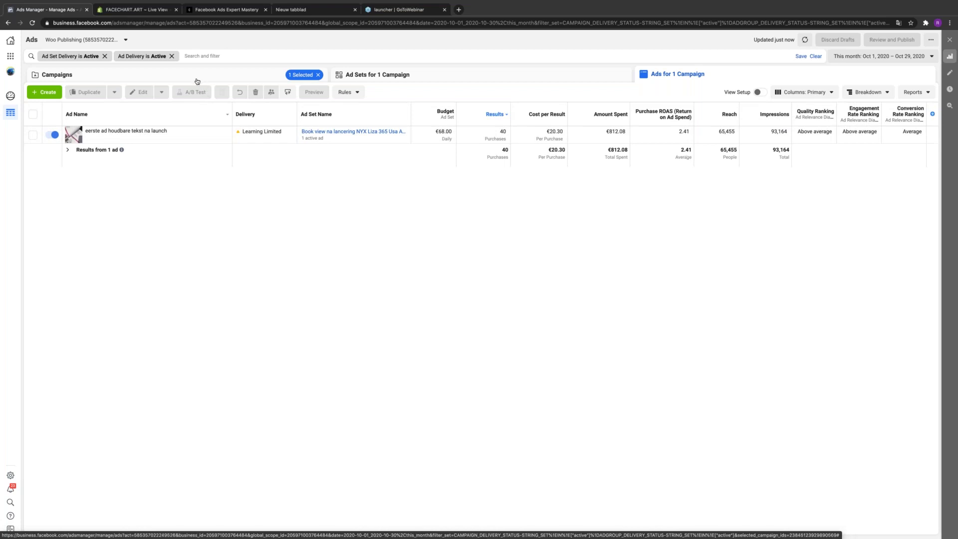
pyautogui.click(197, 81)
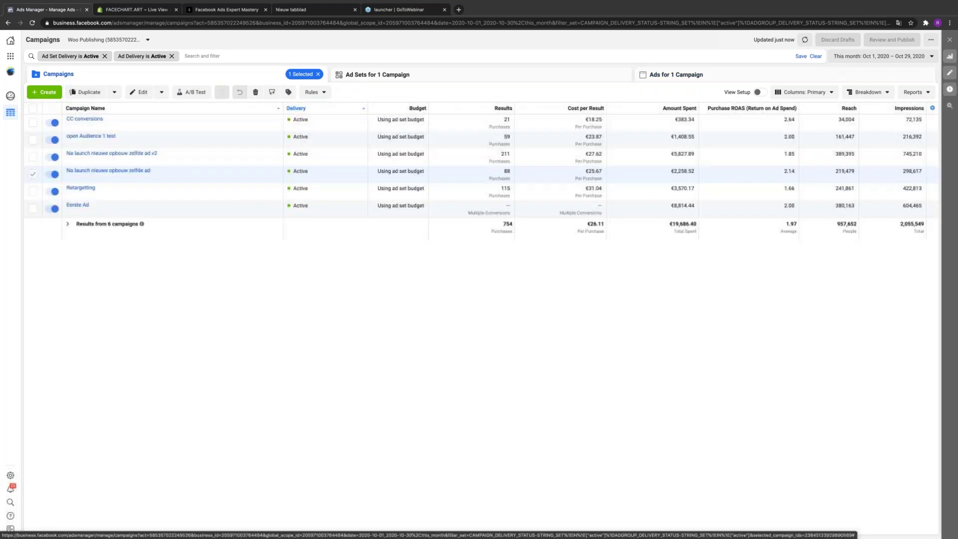
# Select the Retargetting campaign and view its three ad sets and five ads
pyautogui.click(34, 190)
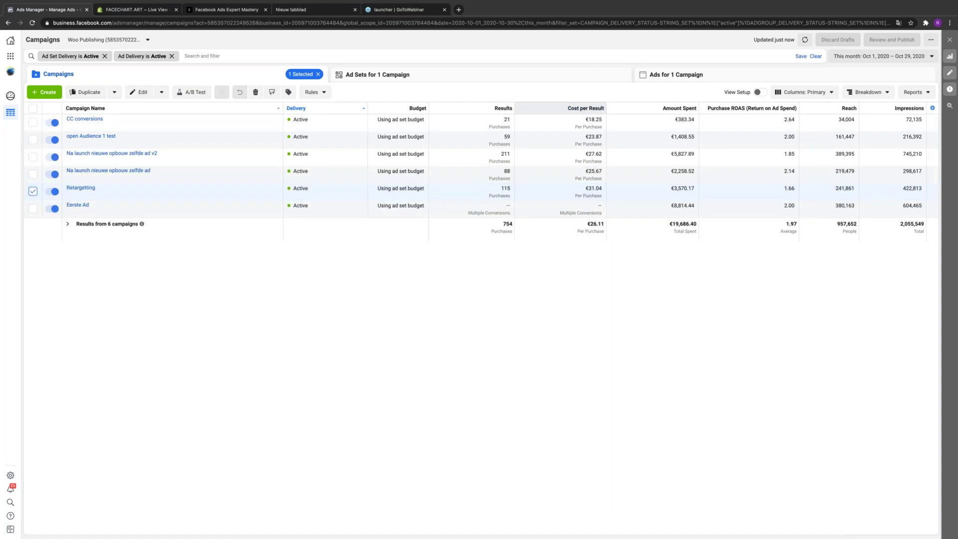
pyautogui.click(532, 78)
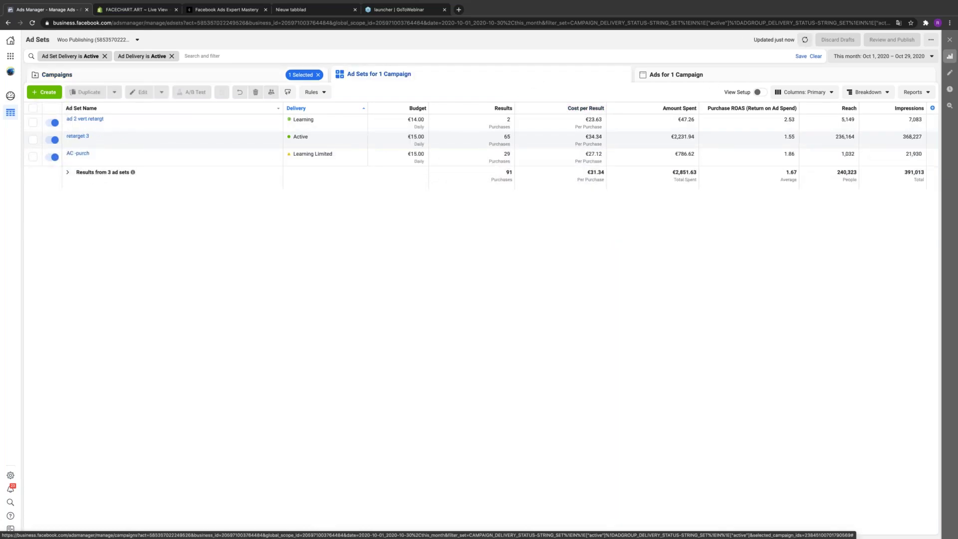
pyautogui.click(751, 78)
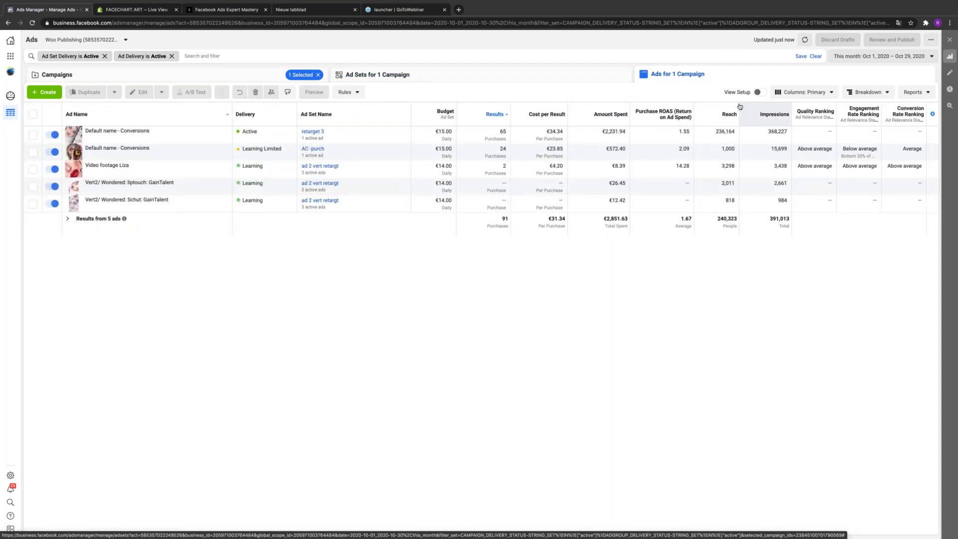
pyautogui.click(486, 78)
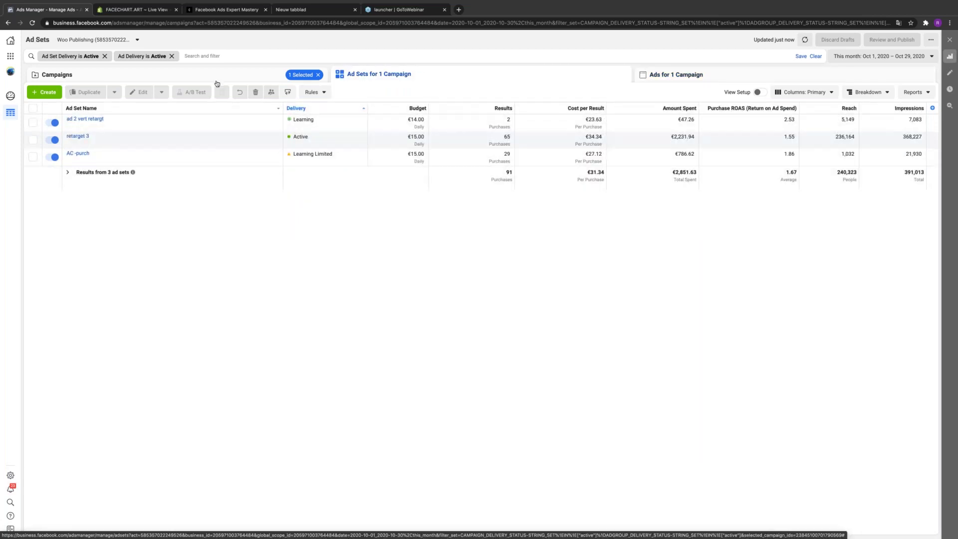
# Narrow the campaign selection to Eerste Ad only and show its two ad sets
pyautogui.click(217, 80)
pyautogui.click(33, 209)
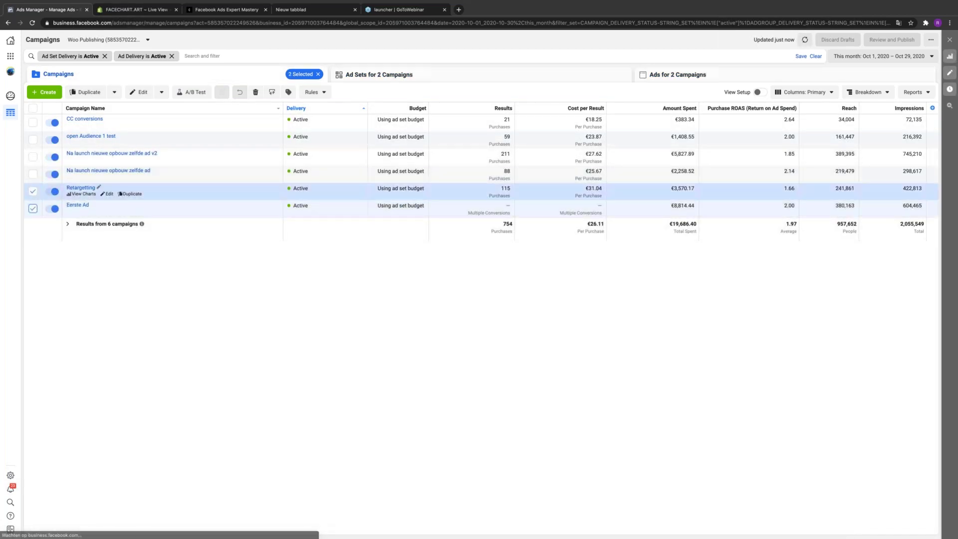
pyautogui.click(33, 191)
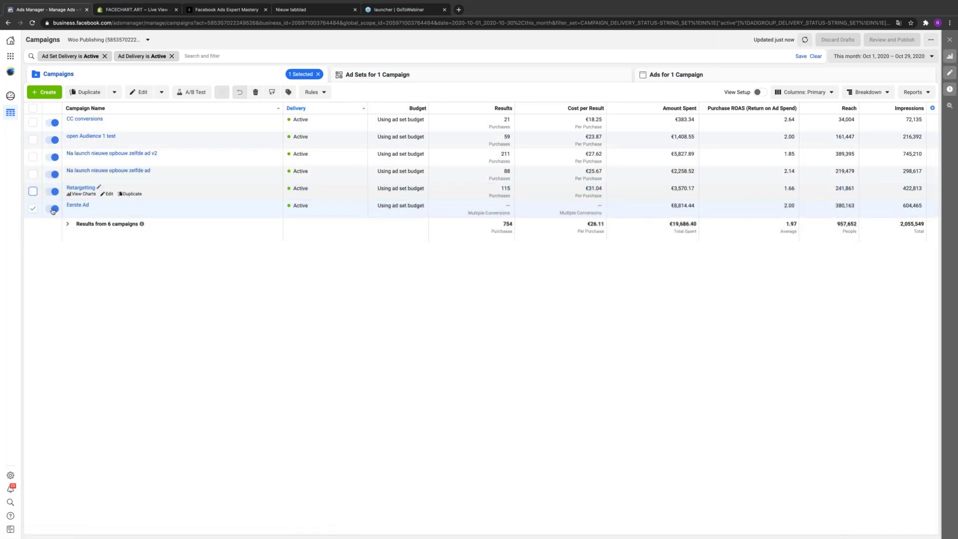
pyautogui.click(466, 78)
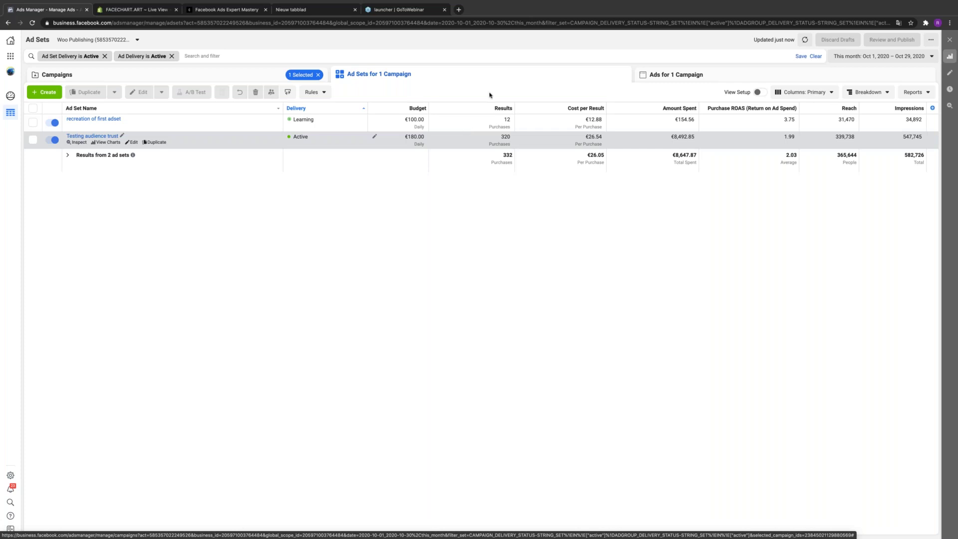
pyautogui.click(708, 75)
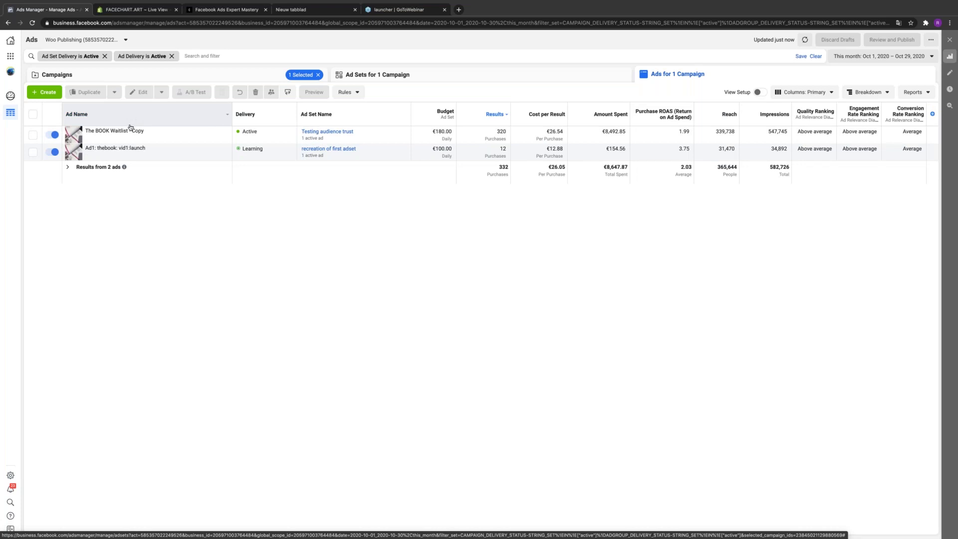
pyautogui.click(149, 78)
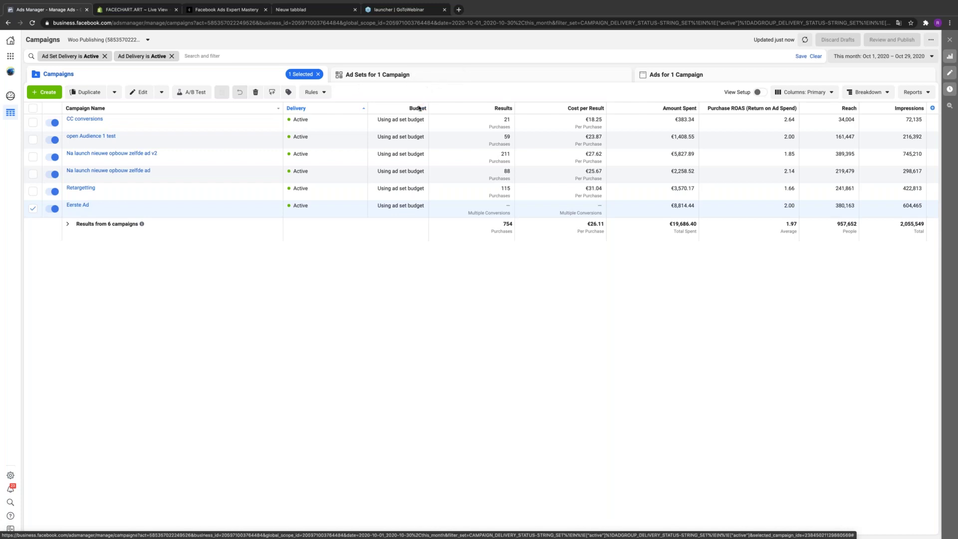
pyautogui.click(433, 74)
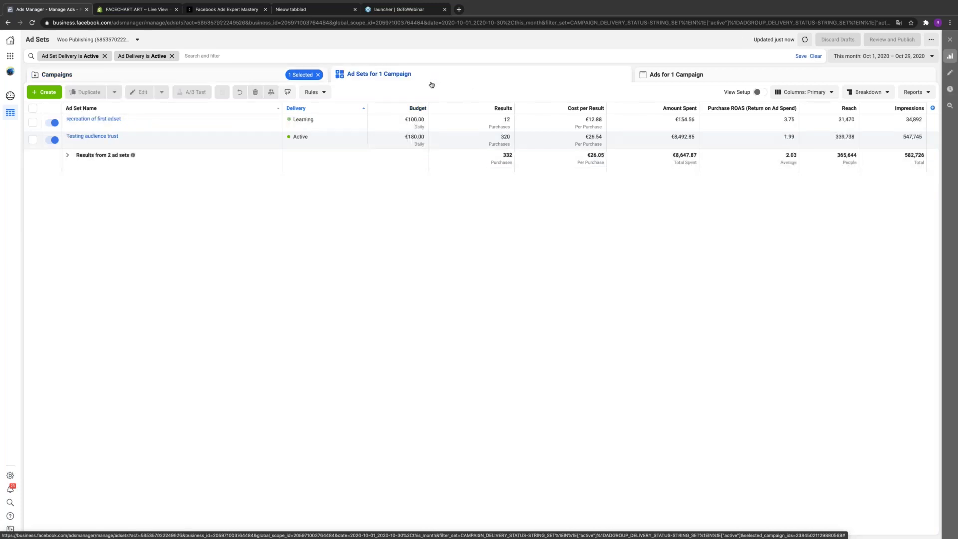
pyautogui.click(243, 80)
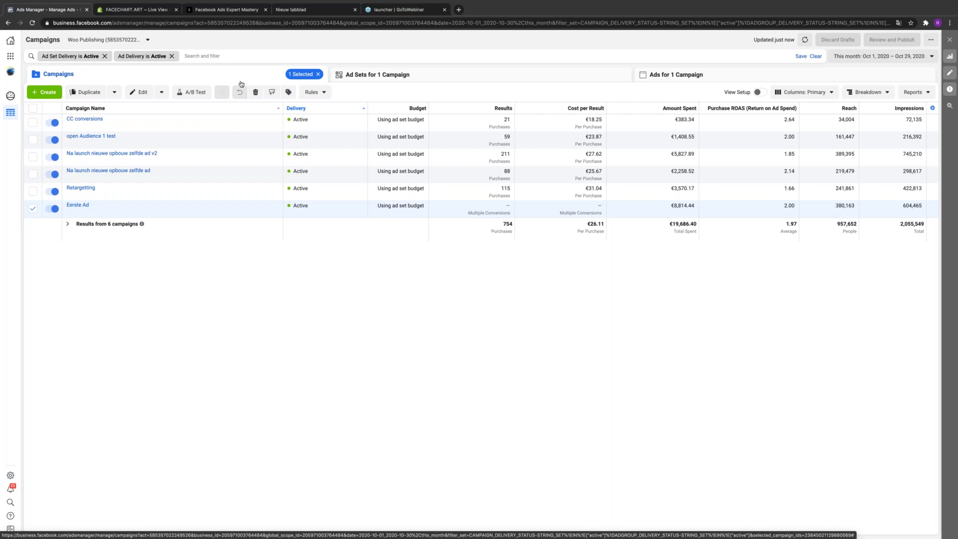
pyautogui.click(17, 97)
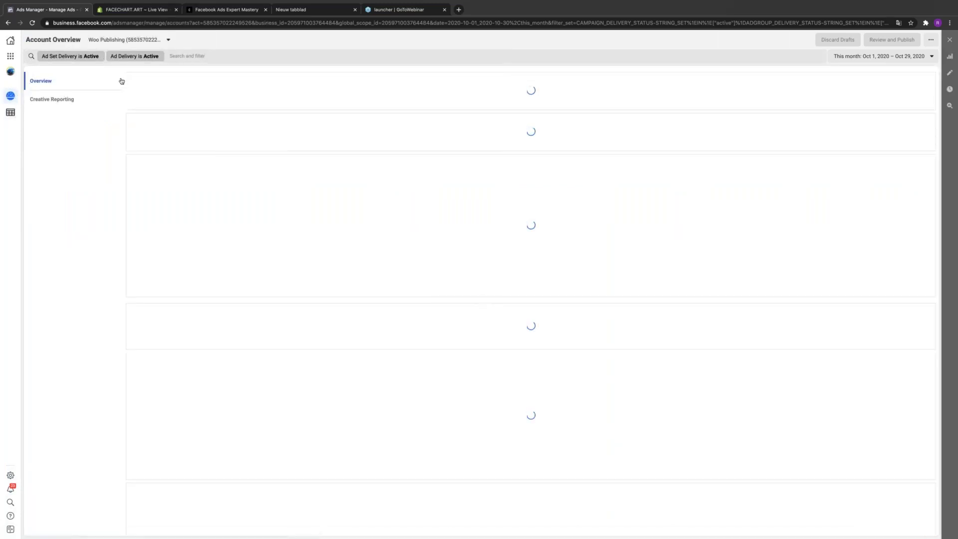